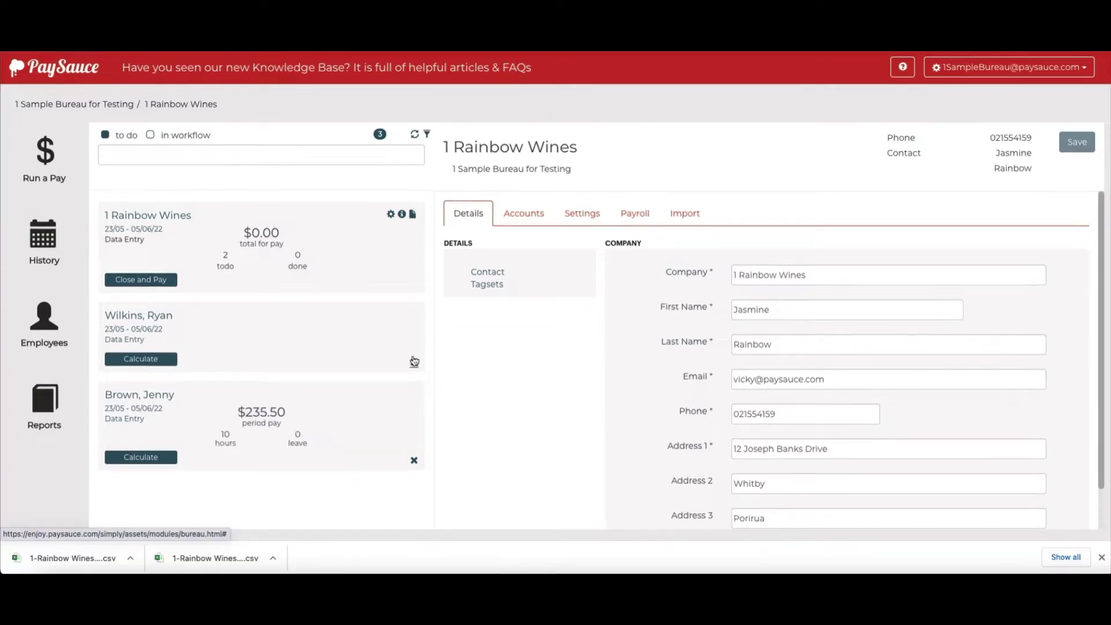
Open the Tagsets page in the employer's Settings for 1 Rainbow Wines.
left_click(583, 214)
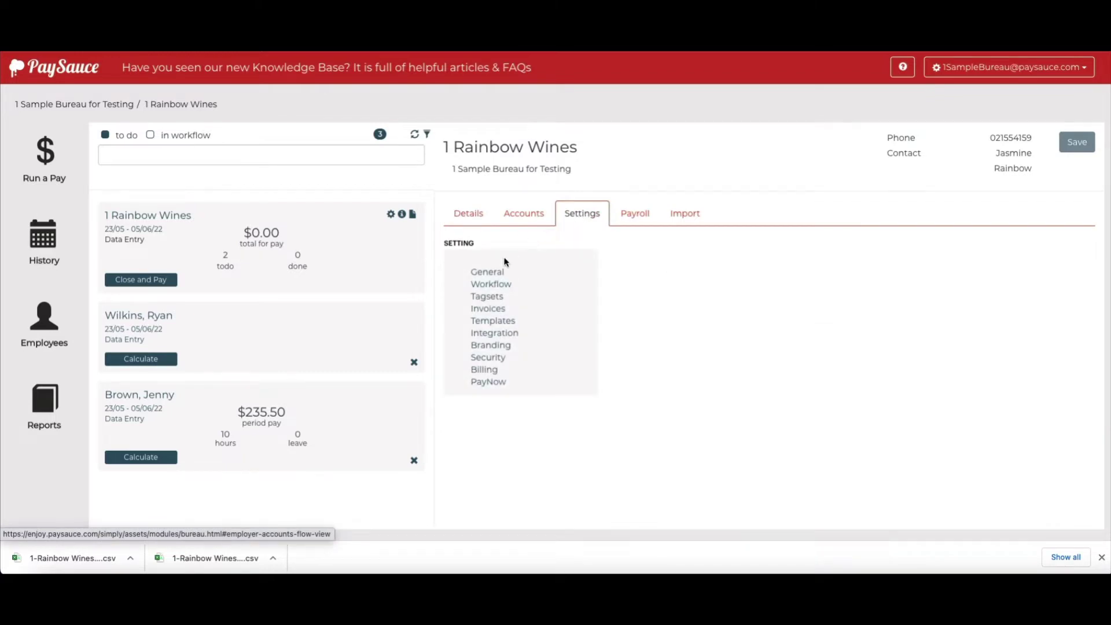
left_click(488, 298)
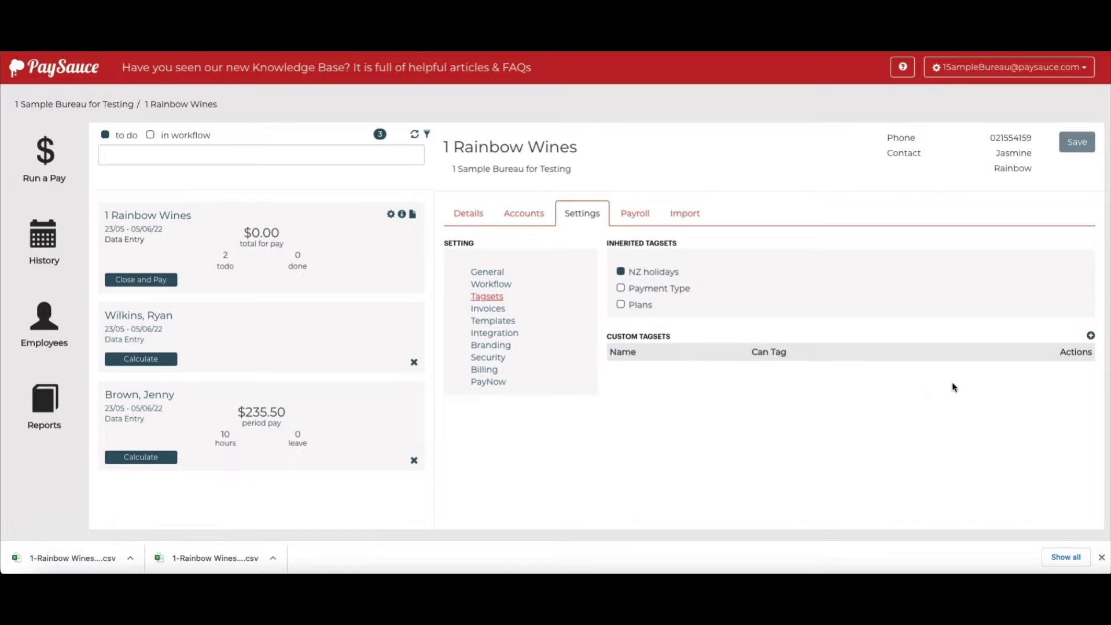
Start a new custom tagset named JOBS and give it the colour Blue.
left_click(1090, 335)
left_click(769, 400)
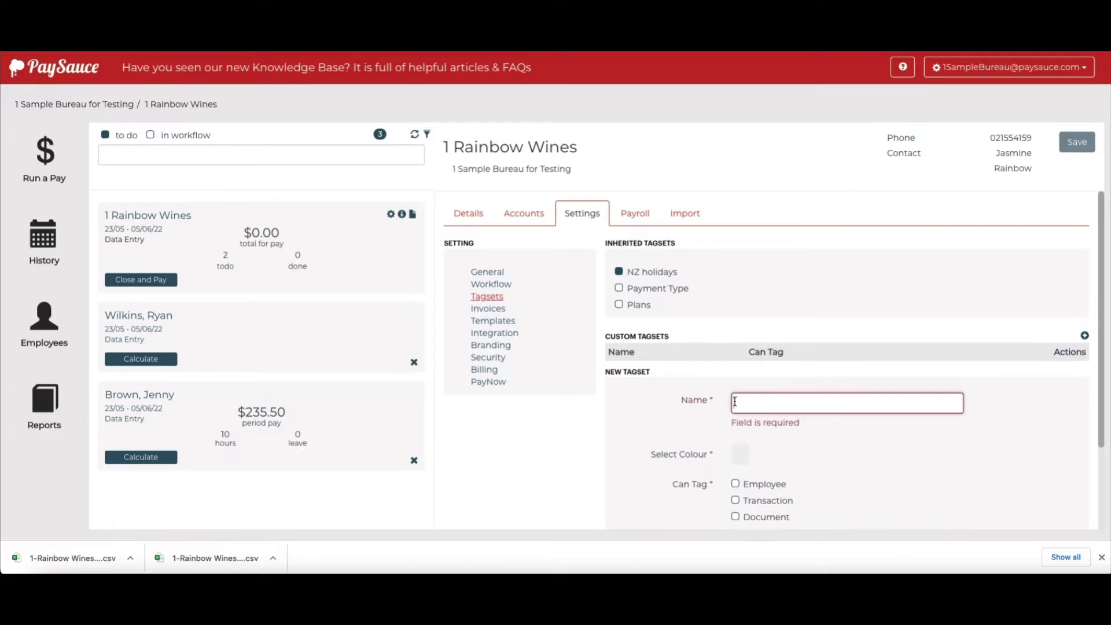
type("JOBS")
left_click(796, 454)
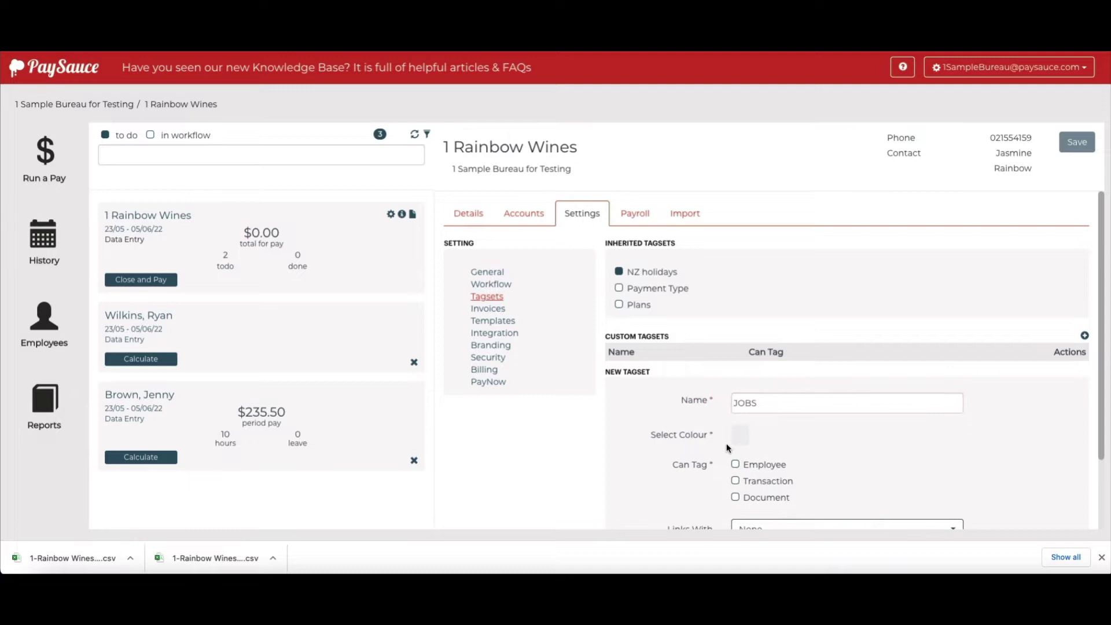
left_click(741, 443)
scroll(845, 450, "down", 2)
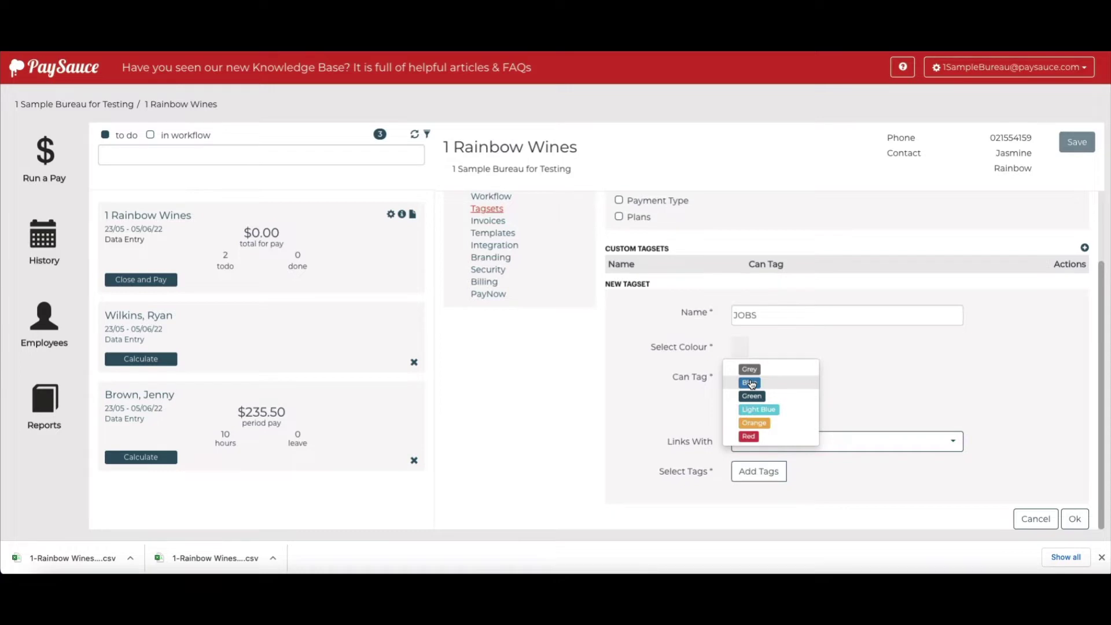
left_click(750, 383)
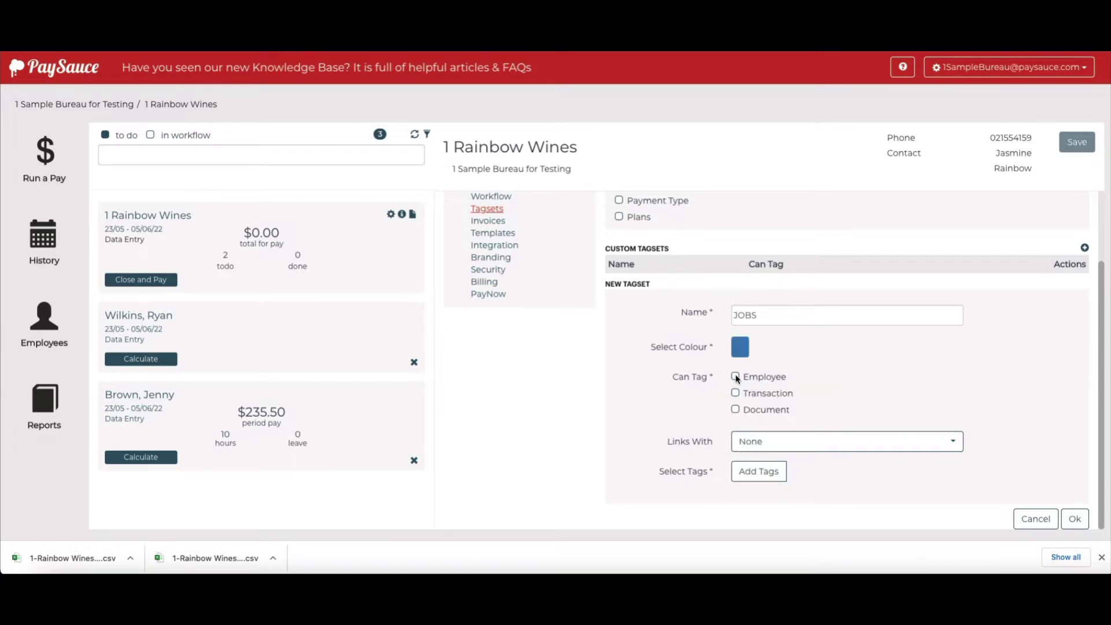
Let JOBS tag Employee and Transaction, linked with Employees, Timecard and Timeband.
left_click(735, 377)
left_click(735, 393)
left_click(824, 445)
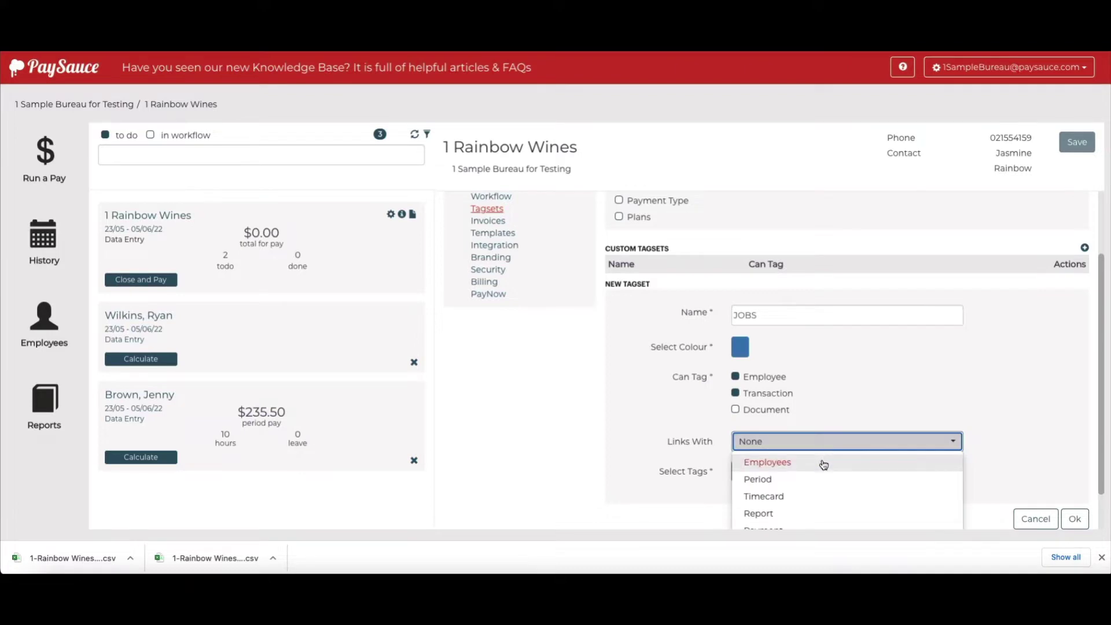
left_click(821, 463)
scroll(819, 491, "down", 1)
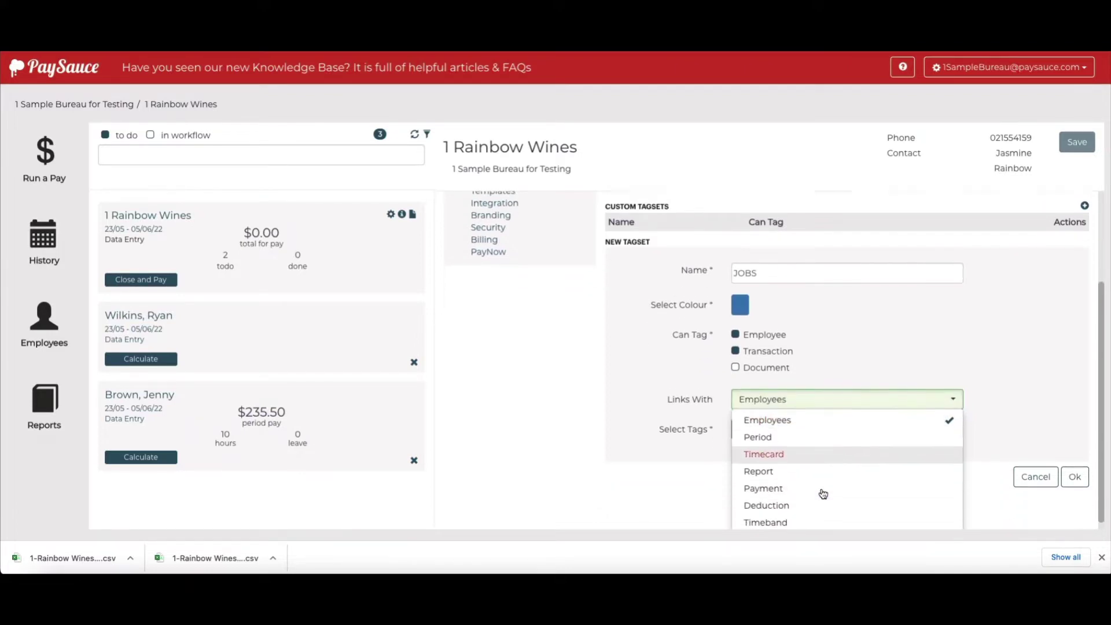
left_click(827, 449)
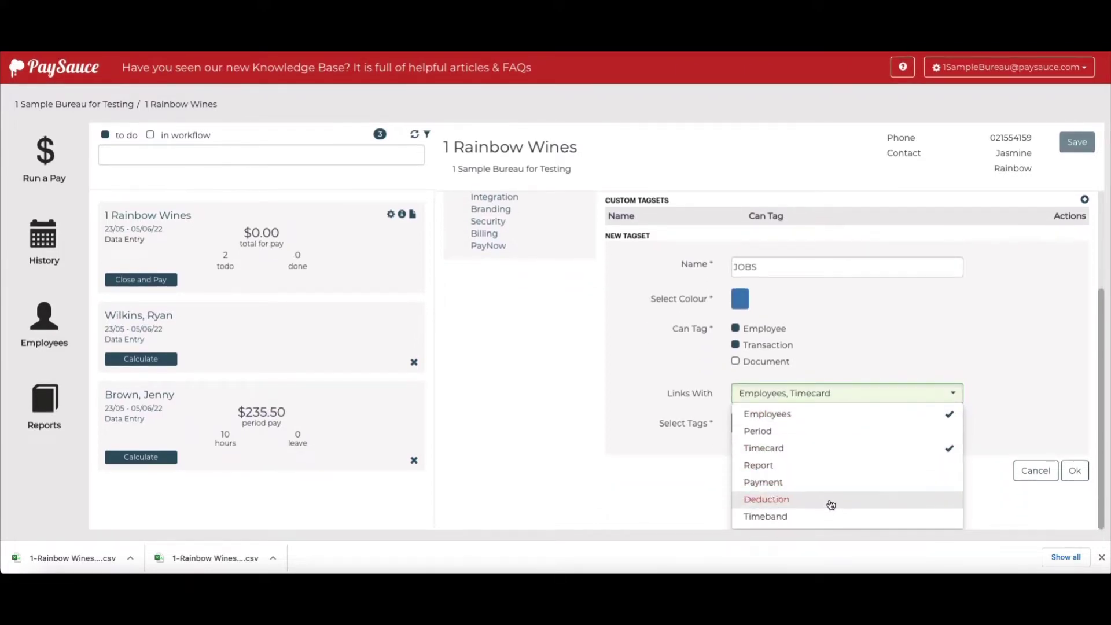
left_click(832, 514)
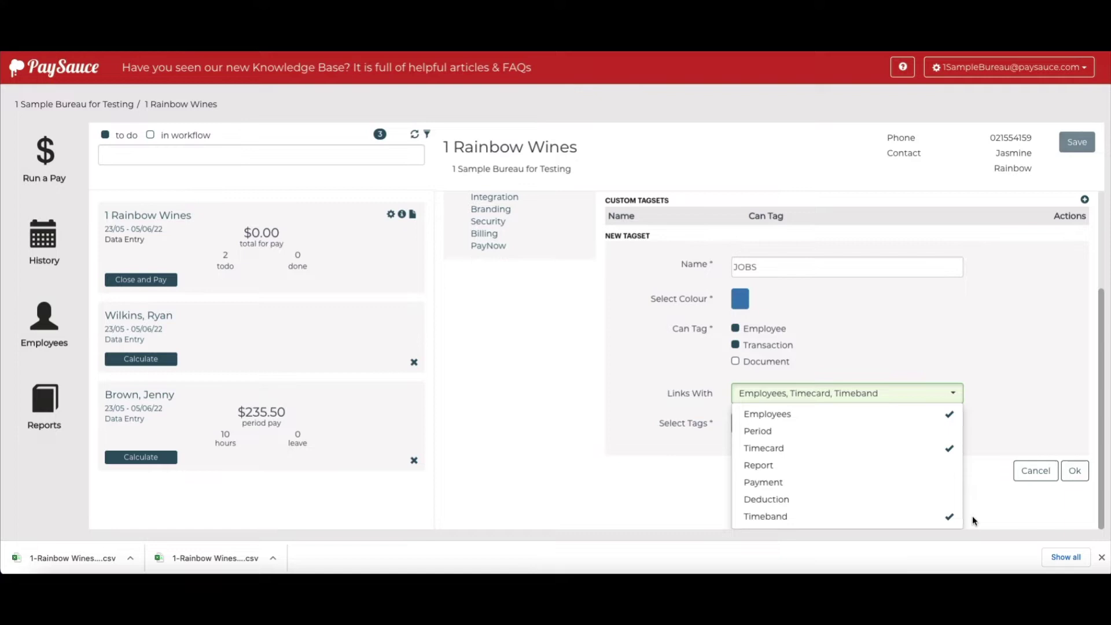
left_click(1013, 425)
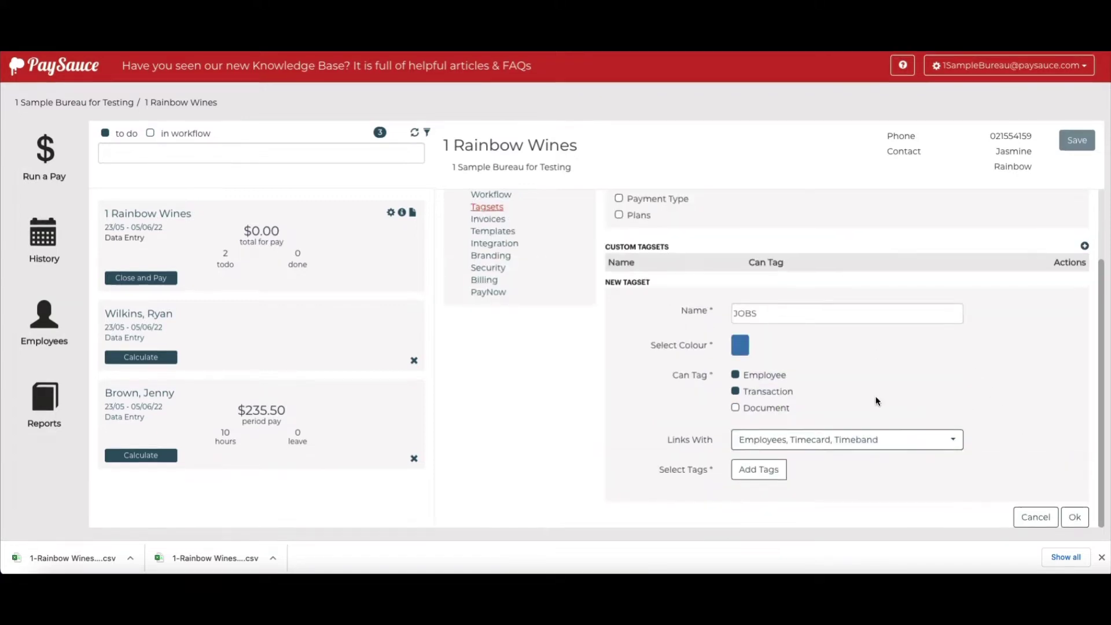
Add the Milking and Maintenance tags, each with matching label and value.
left_click(752, 473)
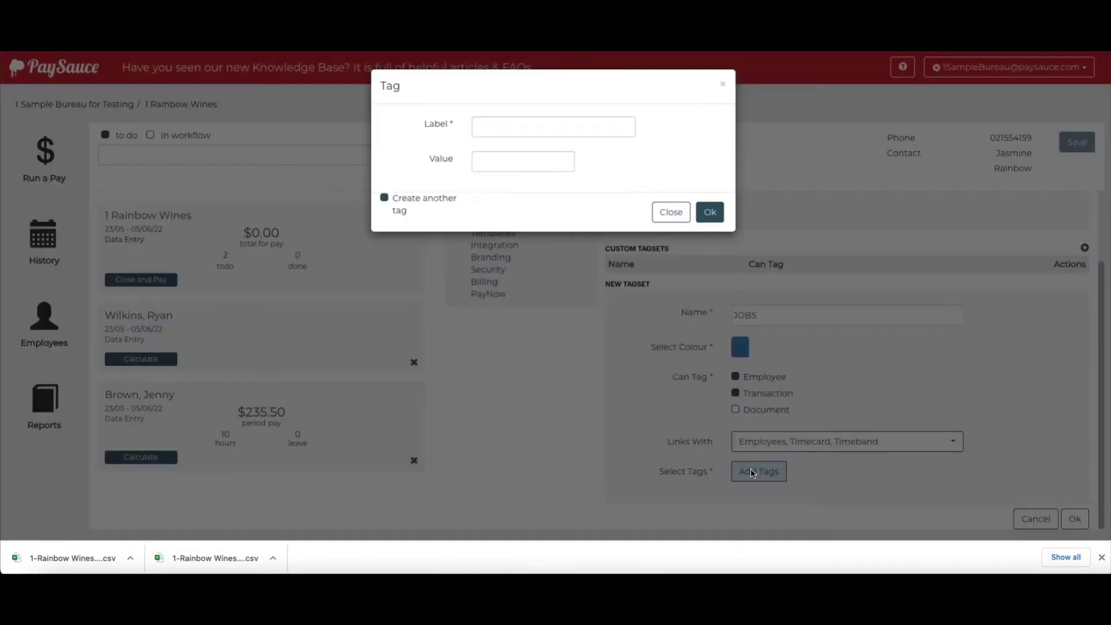
left_click(510, 130)
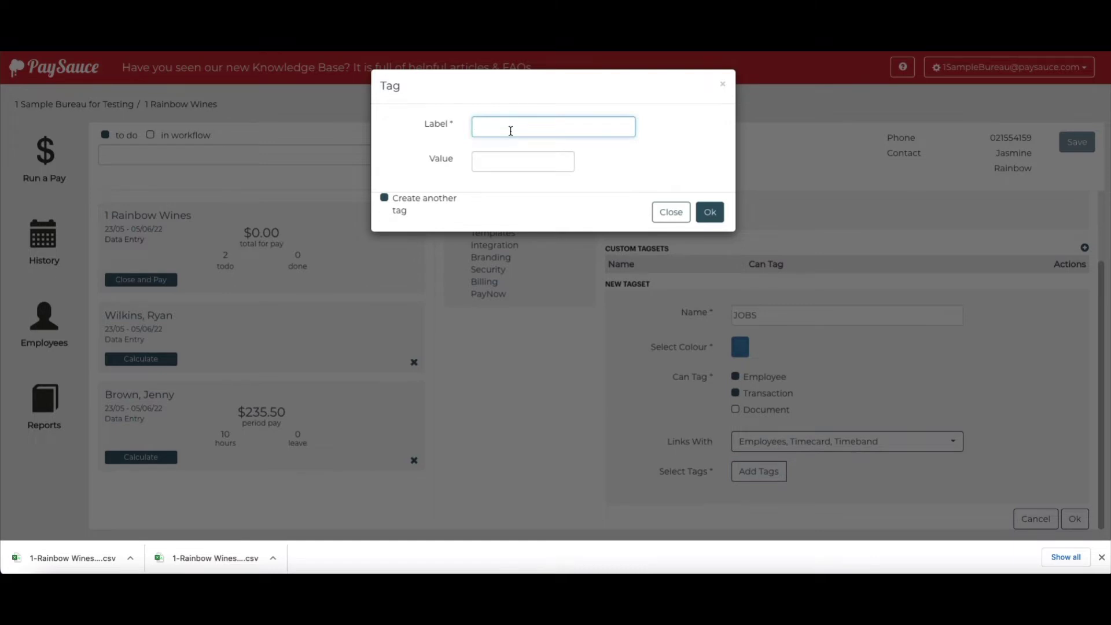
type("Milking")
key("Tab")
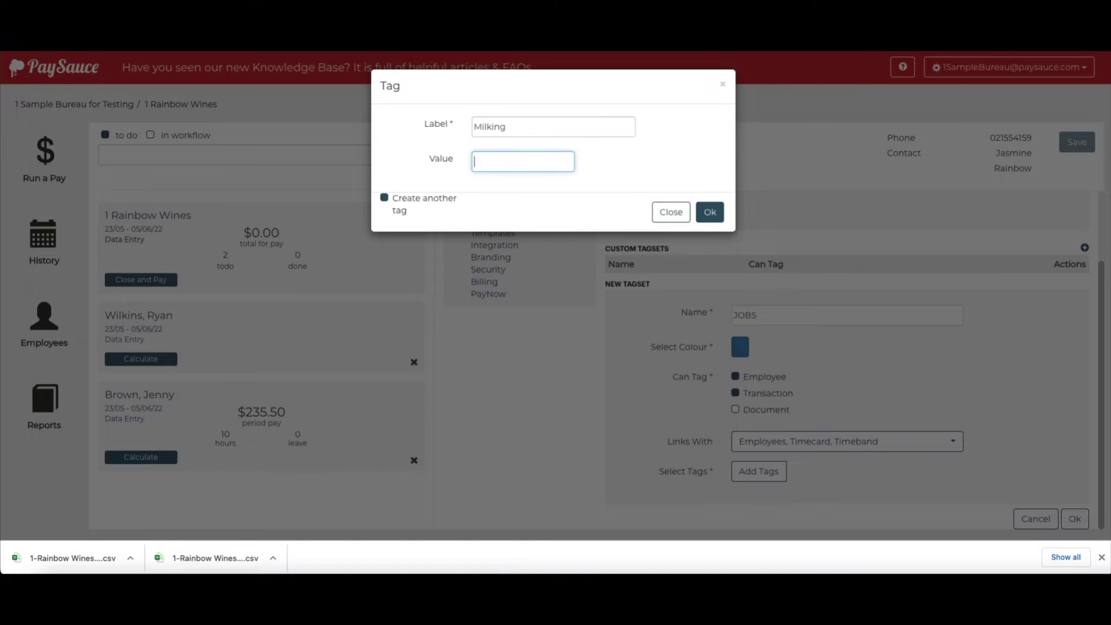
type("Milking")
left_click(712, 214)
left_click(500, 126)
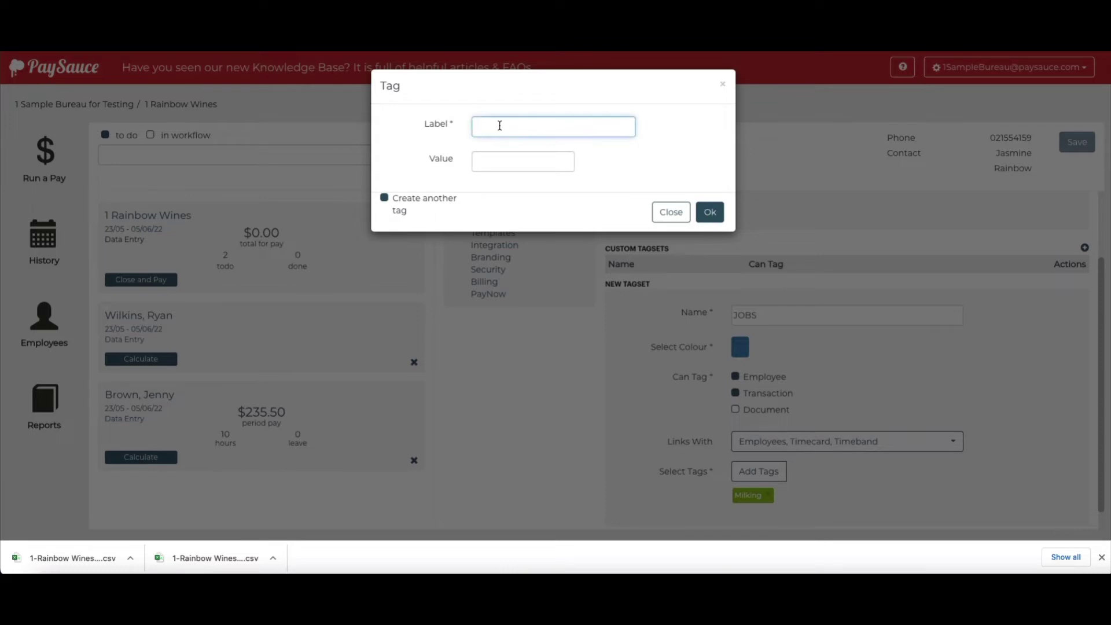
type("Maintenance")
left_click(523, 161)
type("Maintenance")
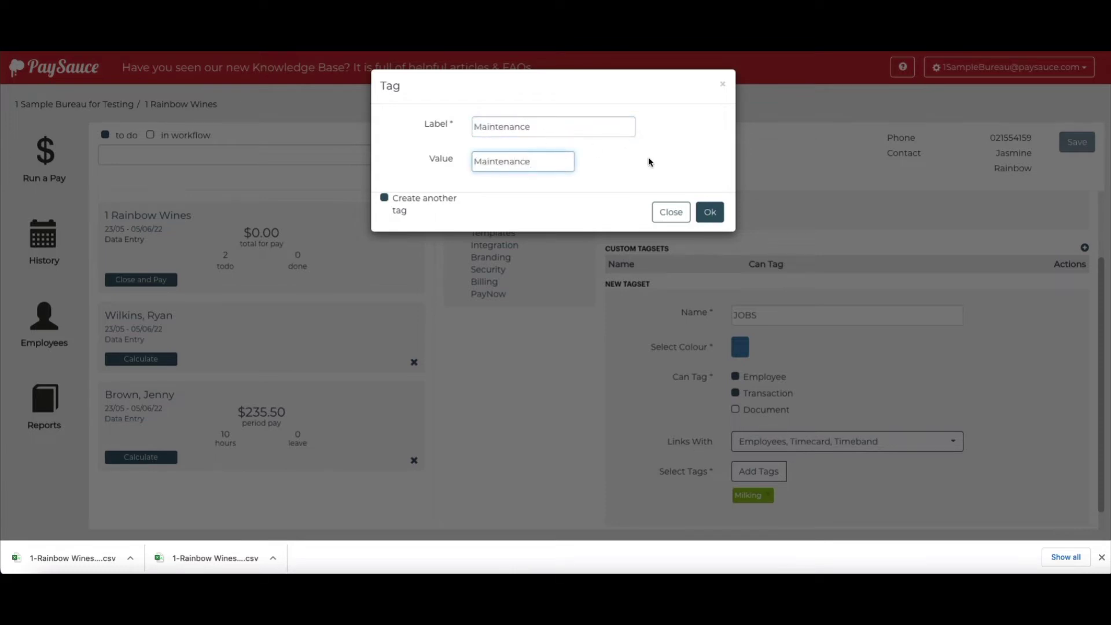
left_click(709, 212)
Add a Fencing tag and a Stock Control tag with value SC.
left_click(493, 124)
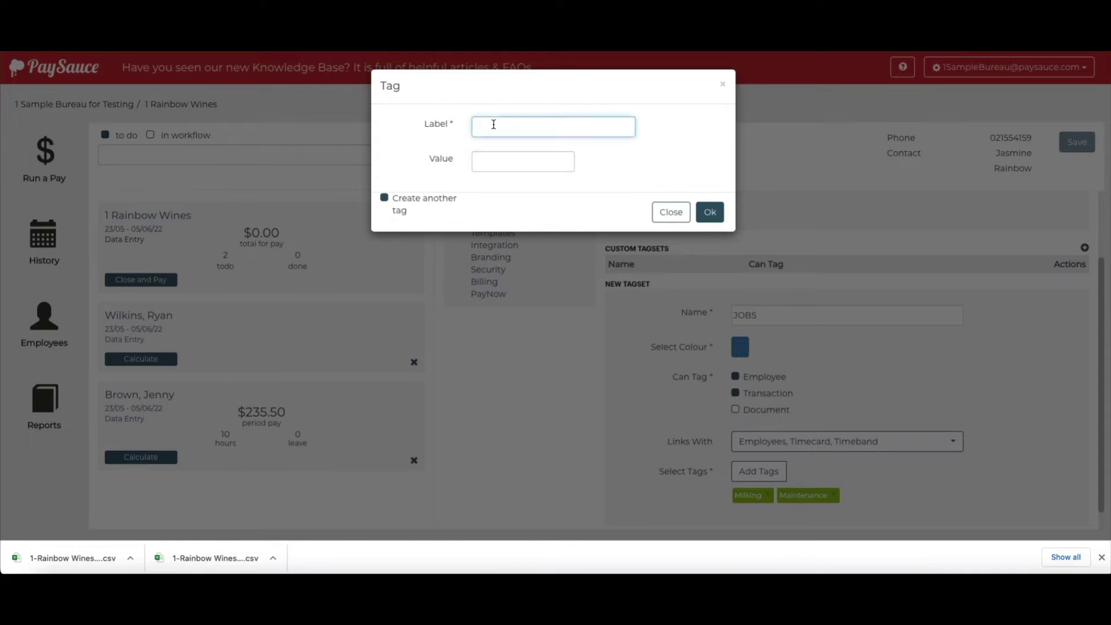
type("Fencing")
key("Tab")
type("Fencin")
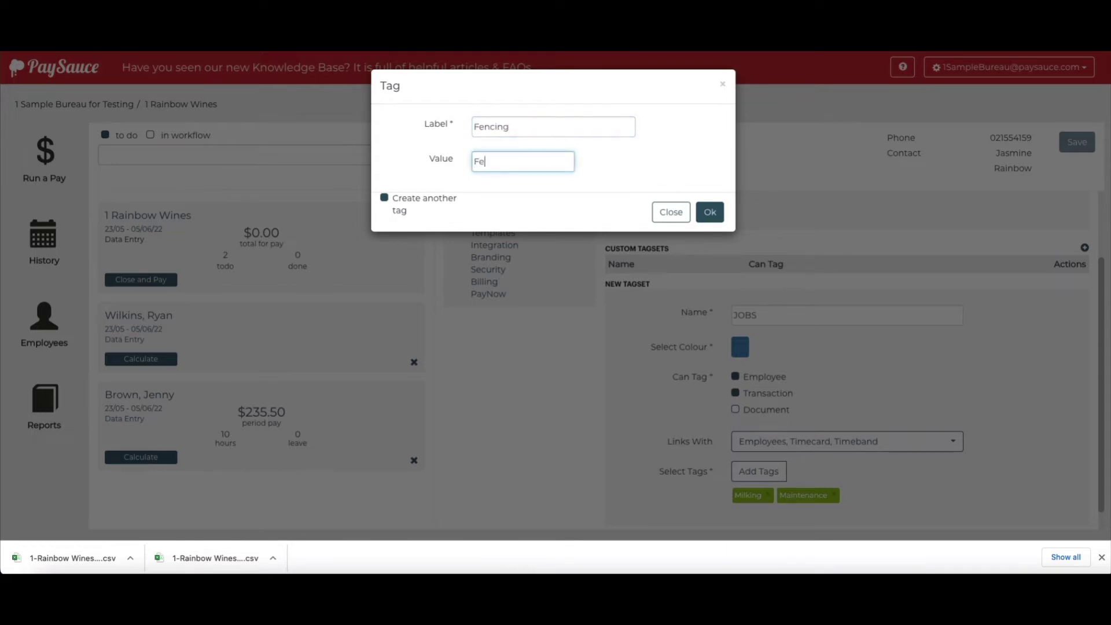
type("g")
left_click(709, 214)
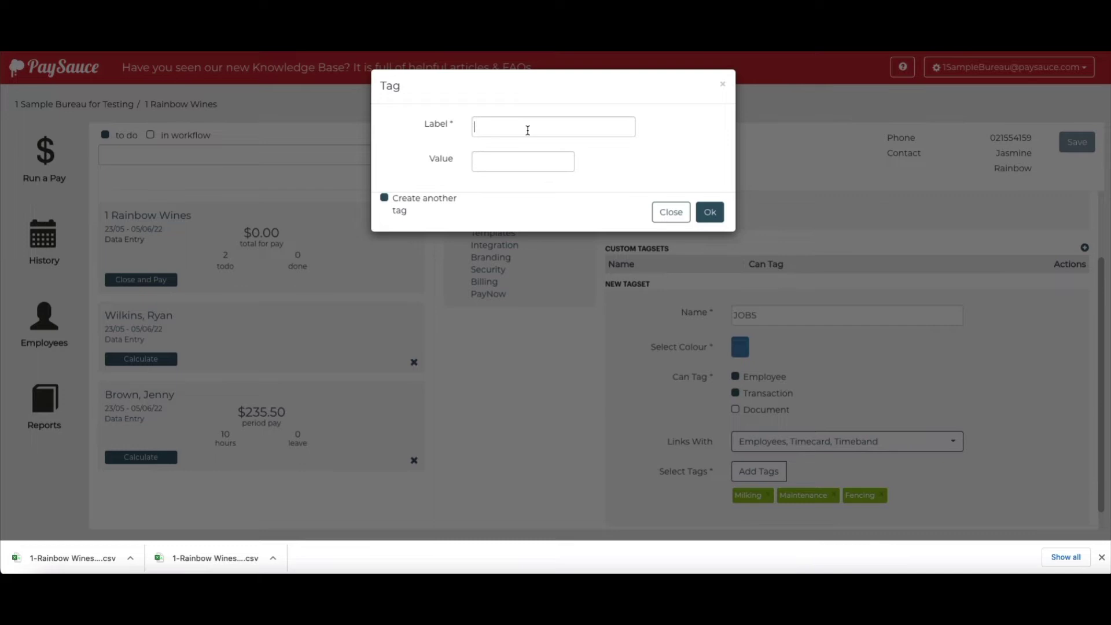
left_click(527, 129)
type("Stock C")
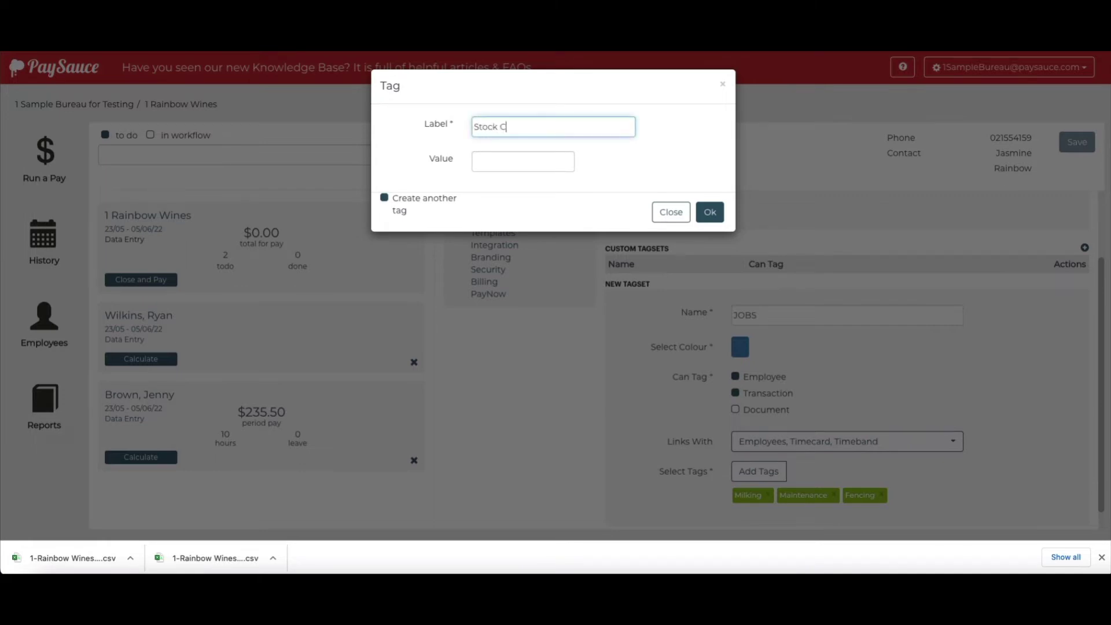
type("ontrol")
key("Tab")
type("/sc")
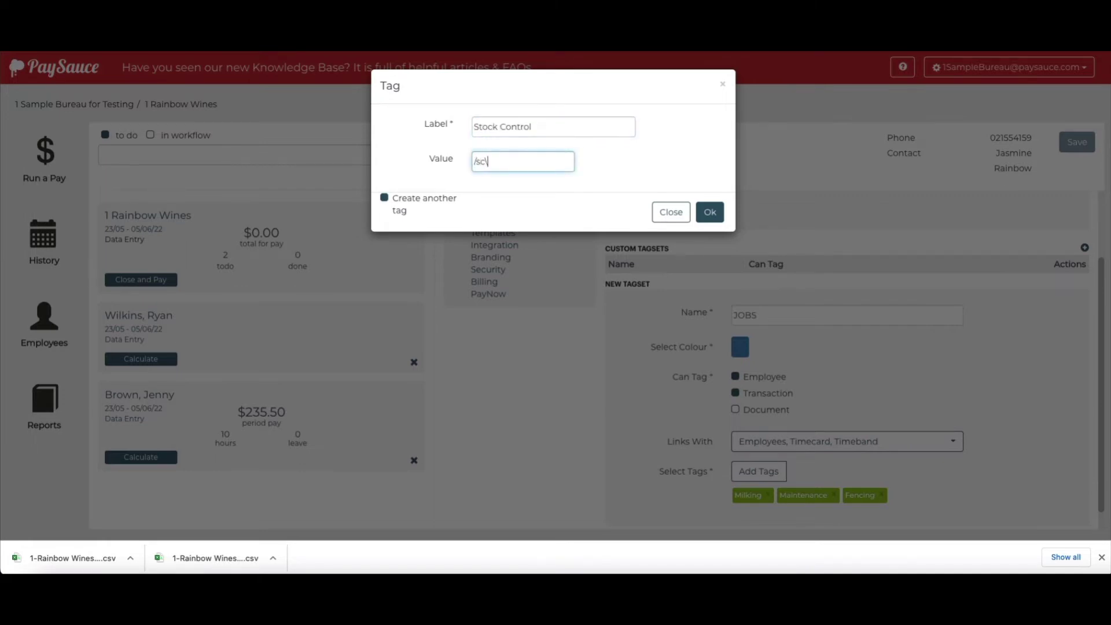
key("BackSpace")
key("BackSpace")
type("SC")
left_click(707, 212)
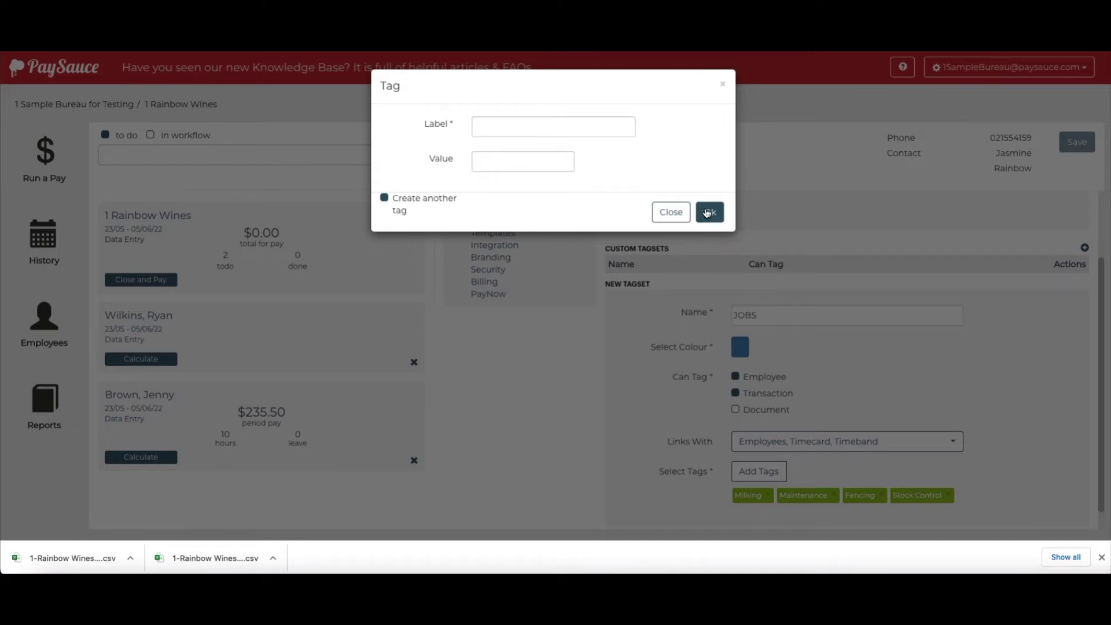
Close the tag dialog and save the JOBS tagset with Employee and Transaction tagging.
left_click(669, 212)
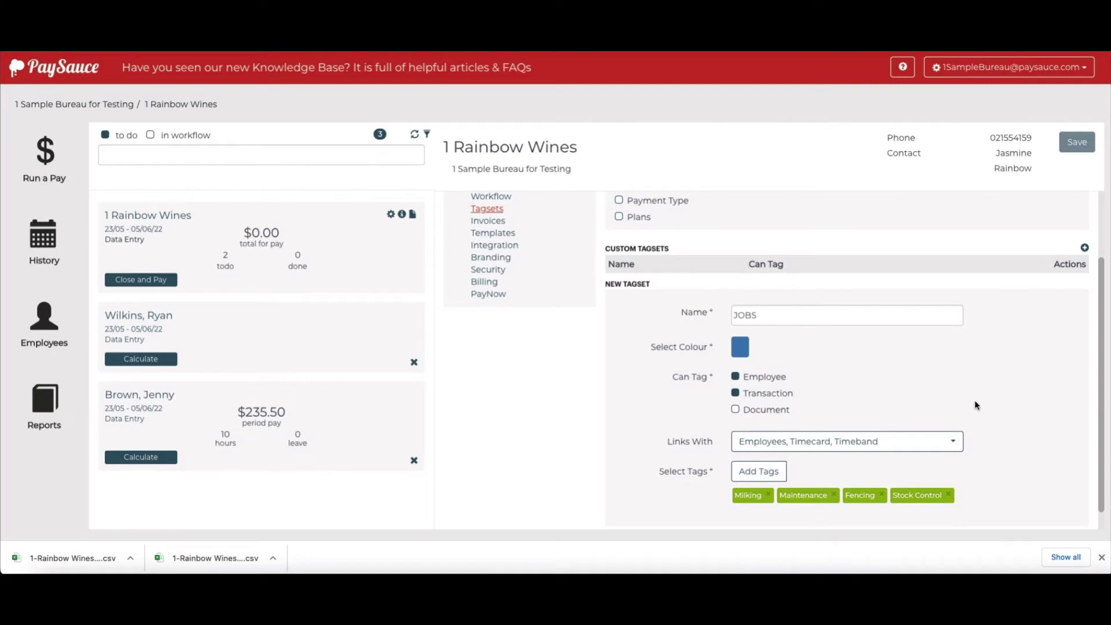
scroll(974, 405, "down", 1)
left_click(1074, 519)
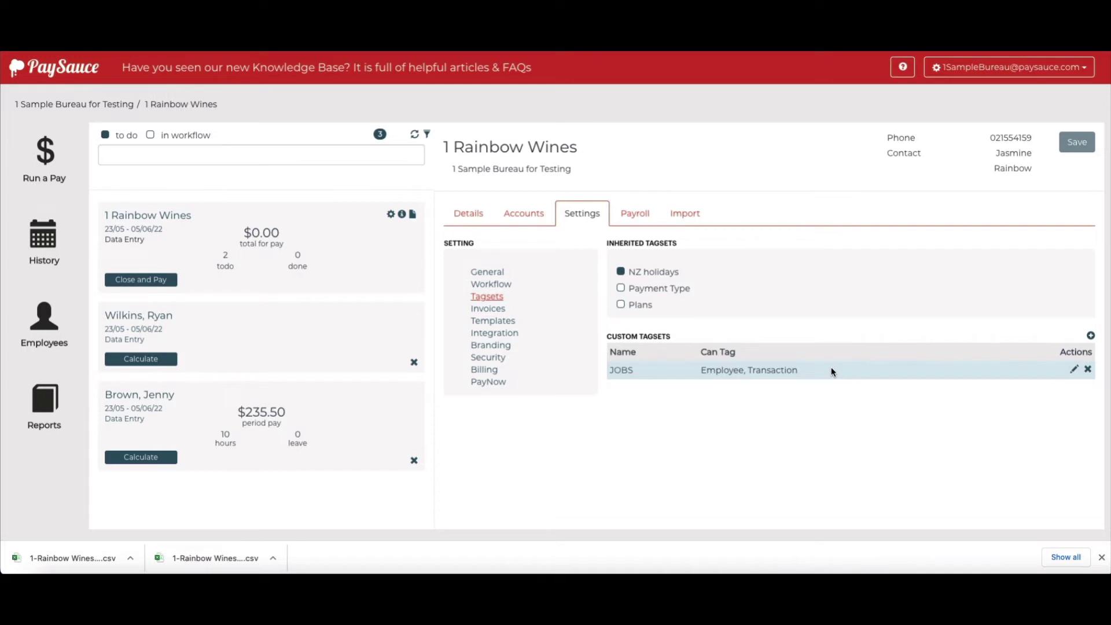
Set the Timesheets template's Allow Costing to Yes with Cost With JOBS, and save.
left_click(495, 321)
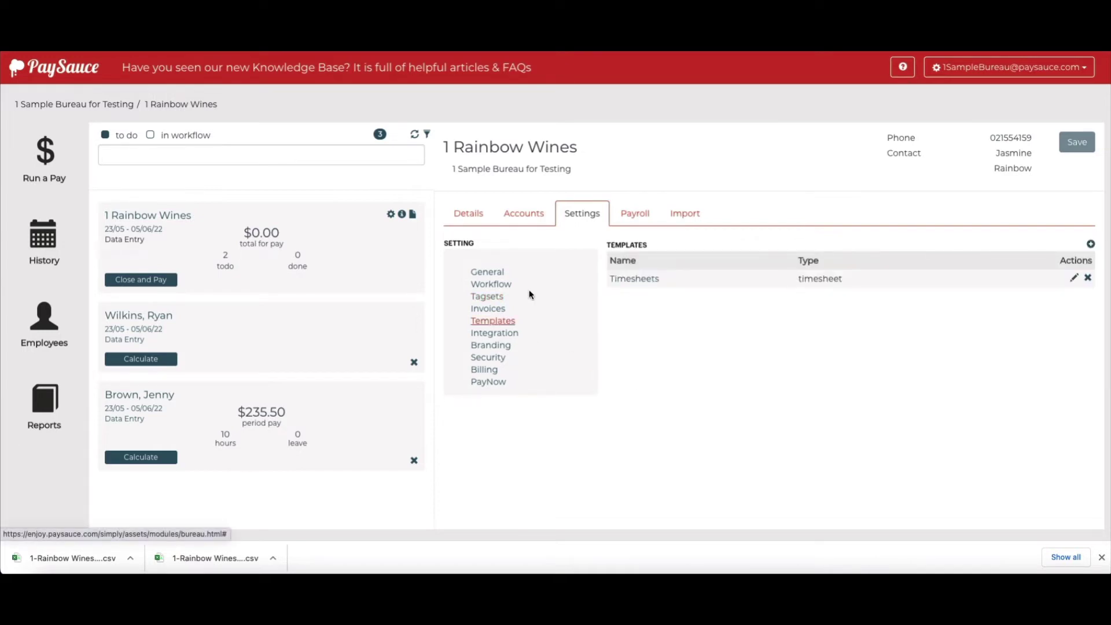
left_click(629, 279)
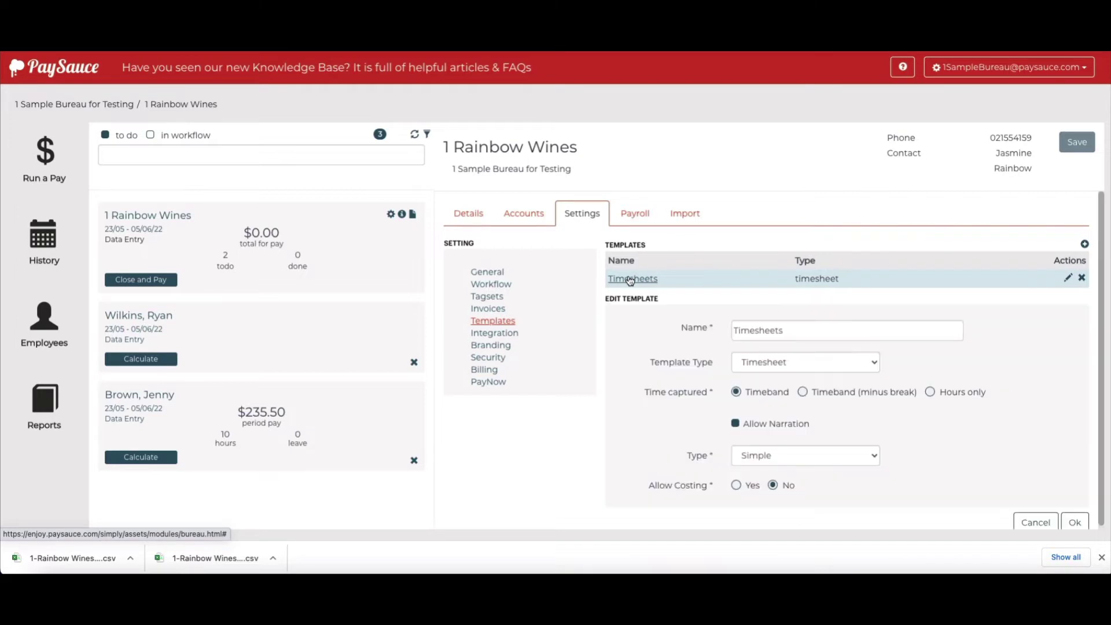
left_click(737, 486)
scroll(769, 484, "down", 1)
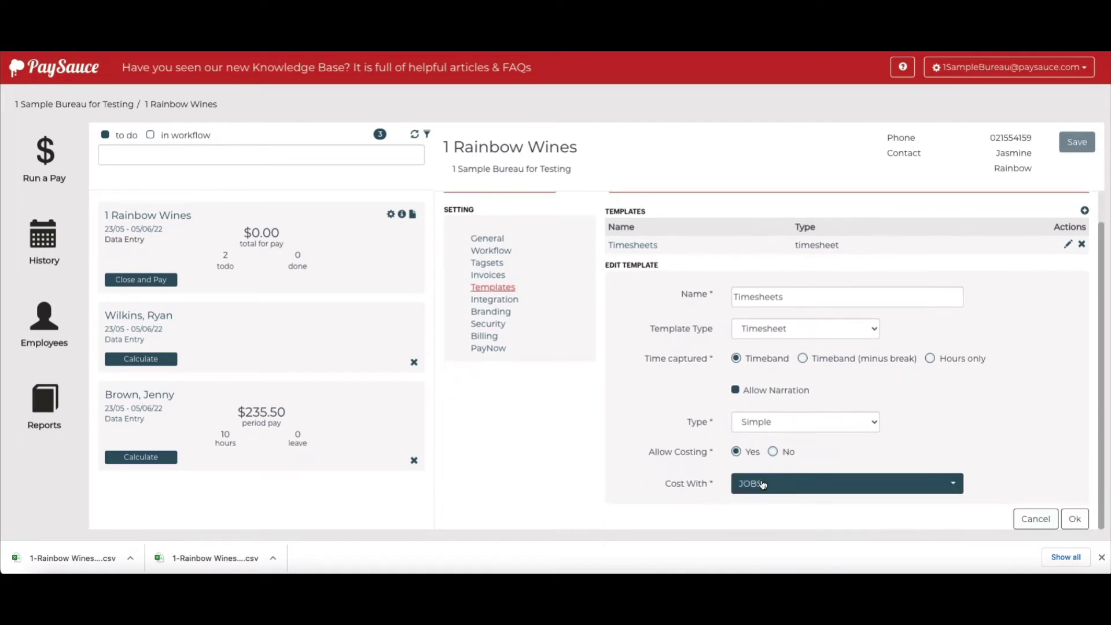
left_click(763, 484)
left_click(767, 483)
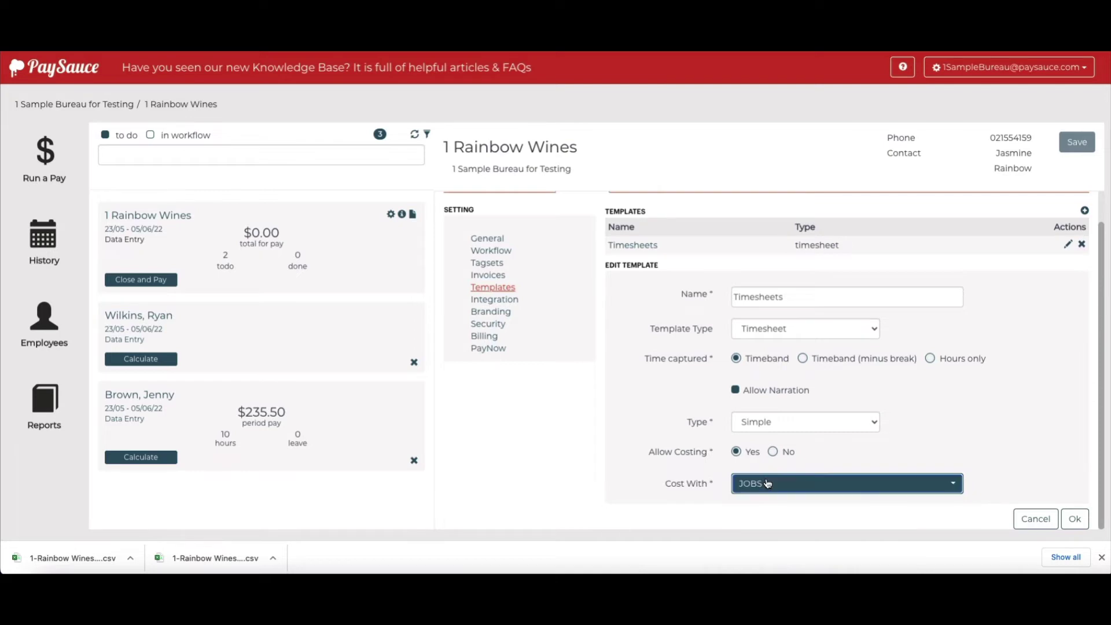
left_click(1073, 519)
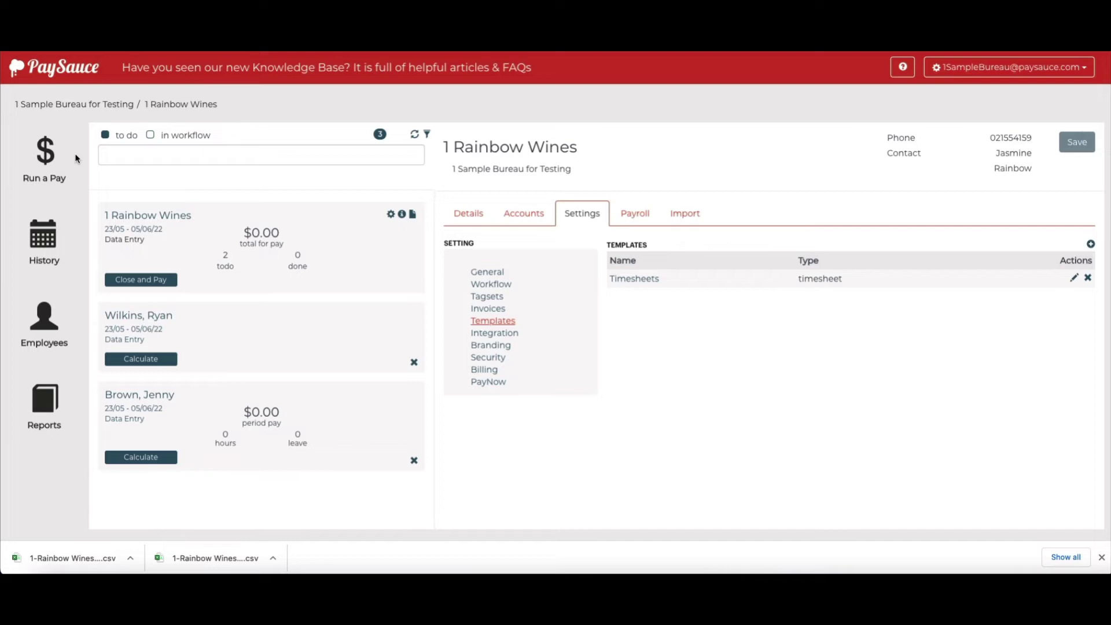
Go to Run a Pay for the 23/05 – 05/06/22 pay period.
left_click(55, 155)
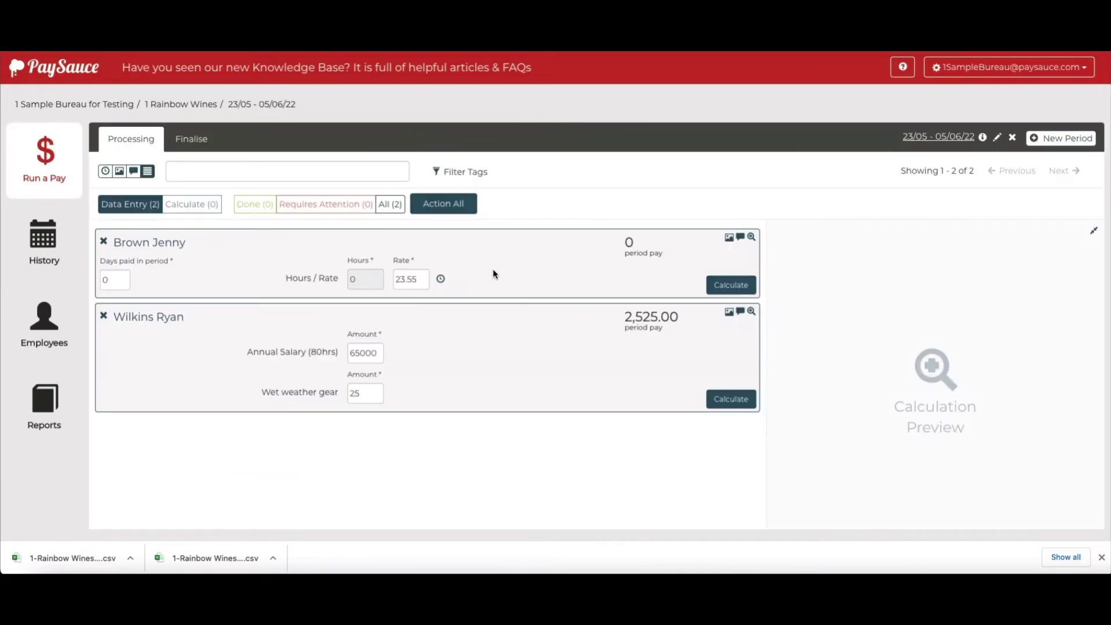
Open the employee's hours timesheet and add Milking rows in daily-hours entry.
left_click(440, 281)
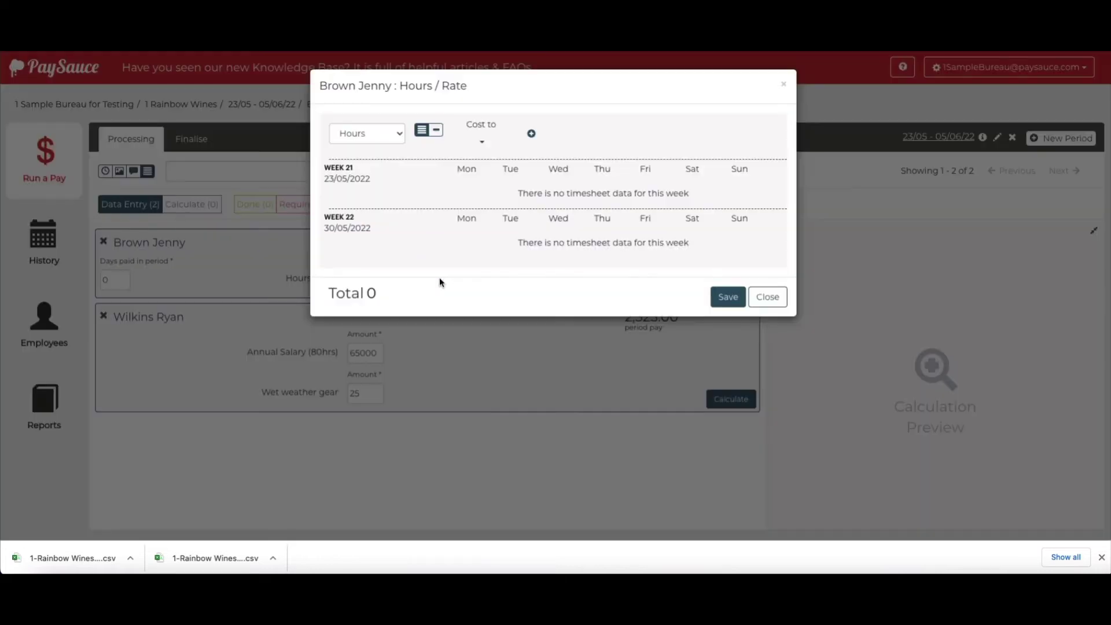
left_click(392, 135)
left_click(393, 134)
left_click(482, 145)
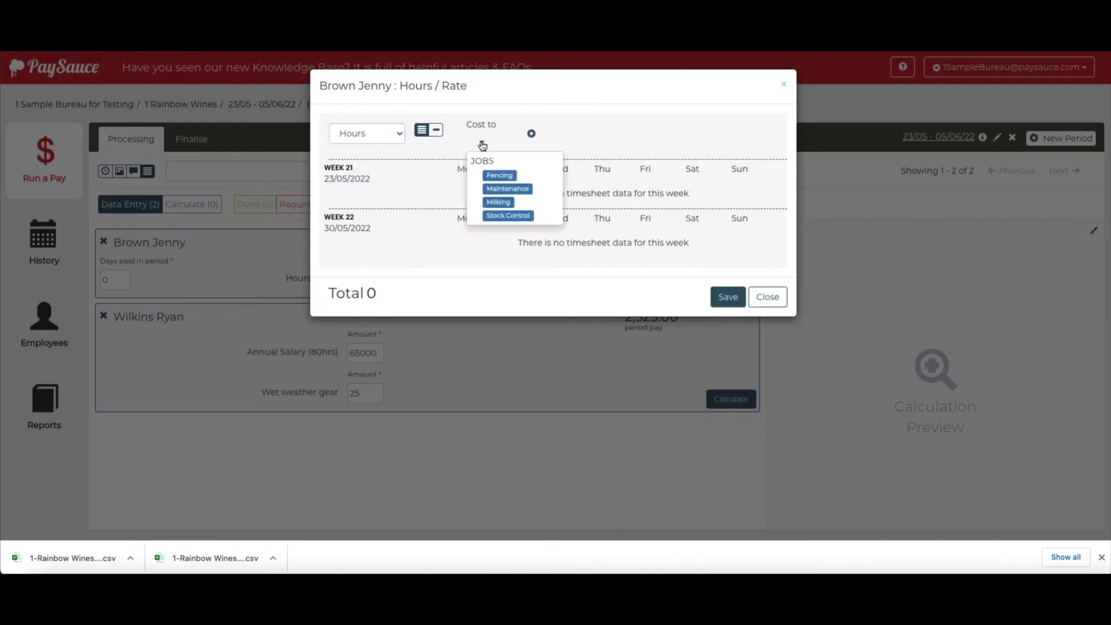
left_click(497, 201)
left_click(573, 134)
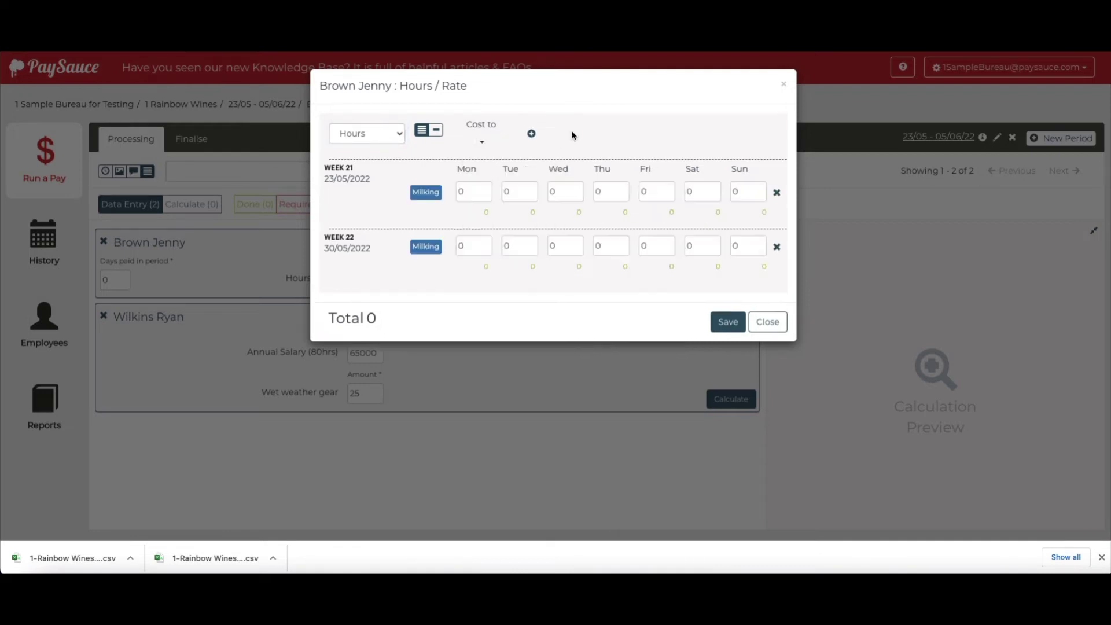
Enter week 21 Milking hours of 2, 2, 2 and 4 for Monday–Thursday.
left_click(462, 190)
type("2")
key("Tab")
type("2")
key("Tab")
type("2")
key("Tab")
type("4")
left_click(482, 144)
left_click(481, 145)
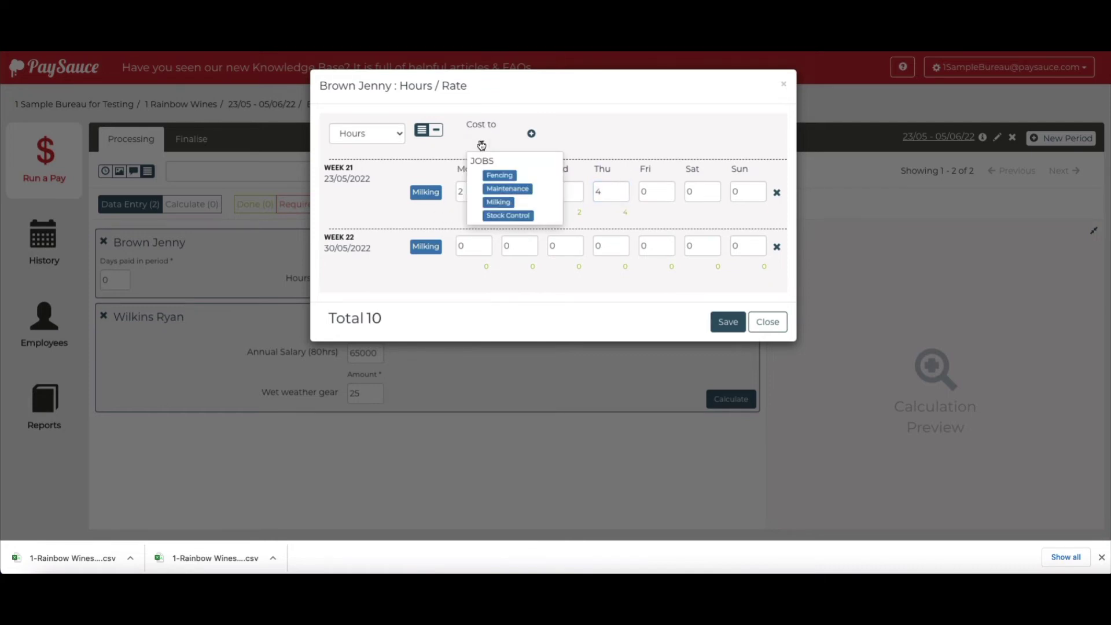
Add Maintenance rows with 3 hours each Monday–Thursday of week 21.
left_click(505, 188)
left_click(596, 134)
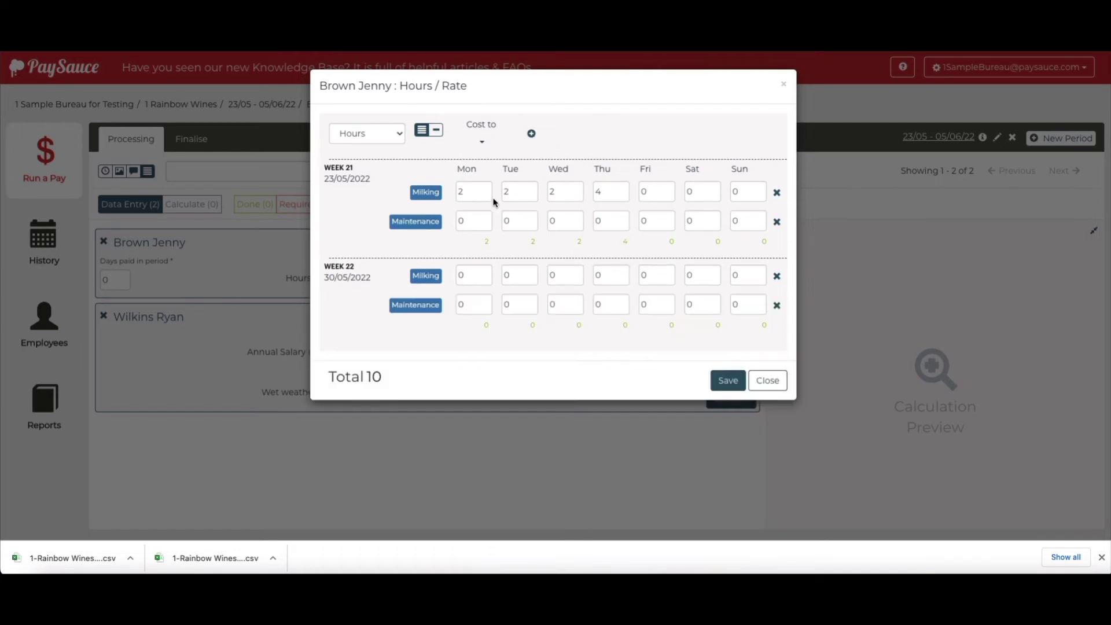
left_click(477, 220)
type("3")
key("Tab")
type("3")
key("Tab")
type("3")
key("Tab")
type("3")
Add Stock Control rows with 2 hours per day in week 21, then save the hours.
left_click(482, 142)
left_click(499, 216)
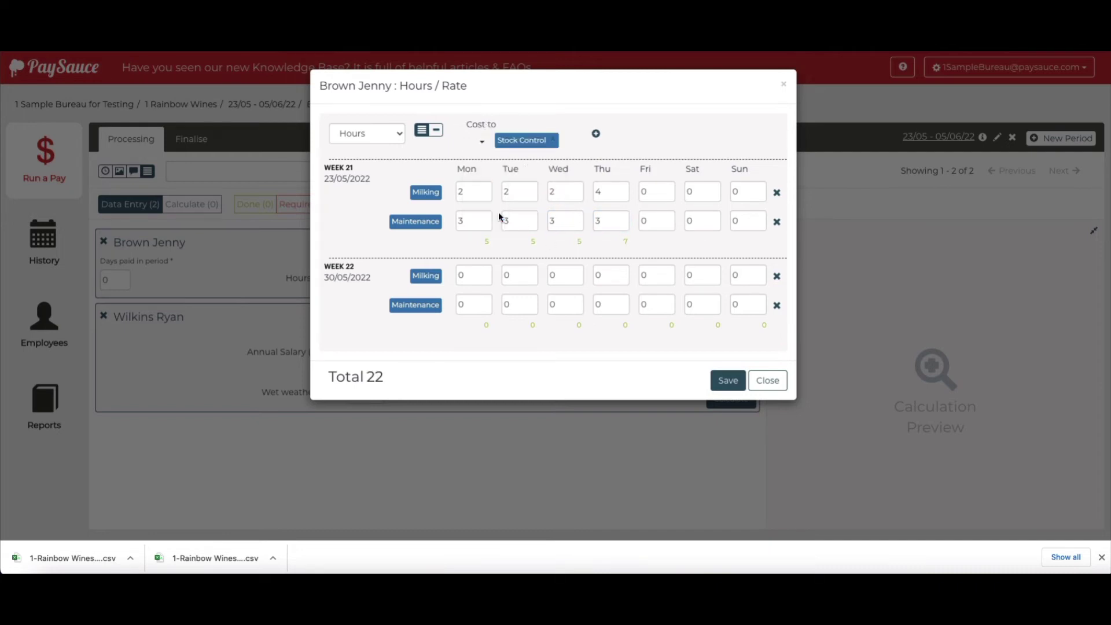
left_click(596, 133)
type("2")
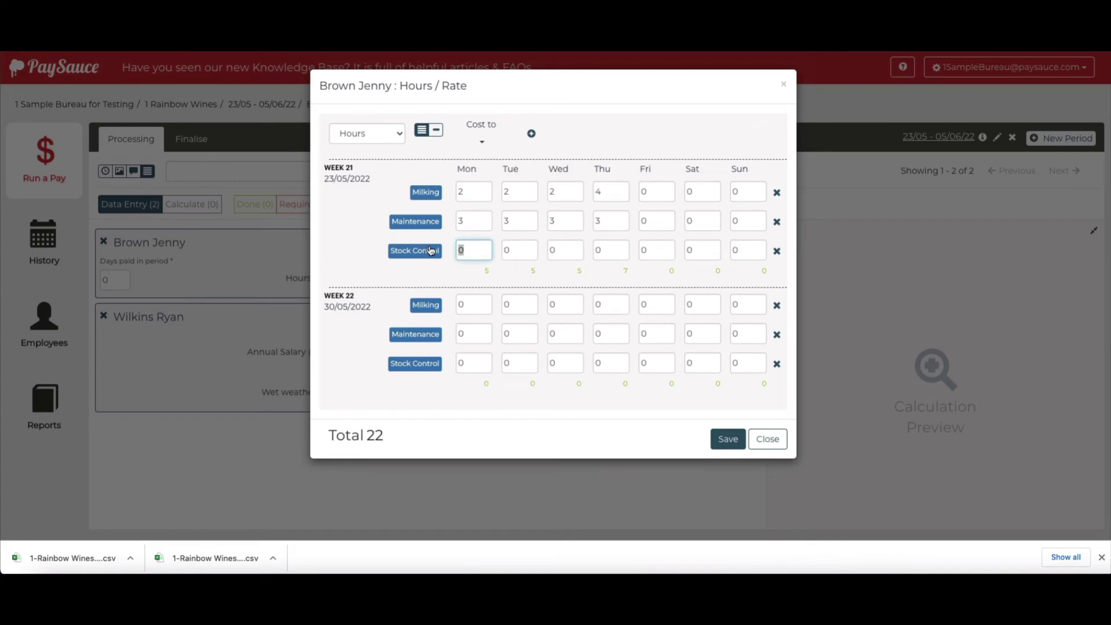
key("Tab")
type("2")
key("Tab")
type("2")
key("Tab")
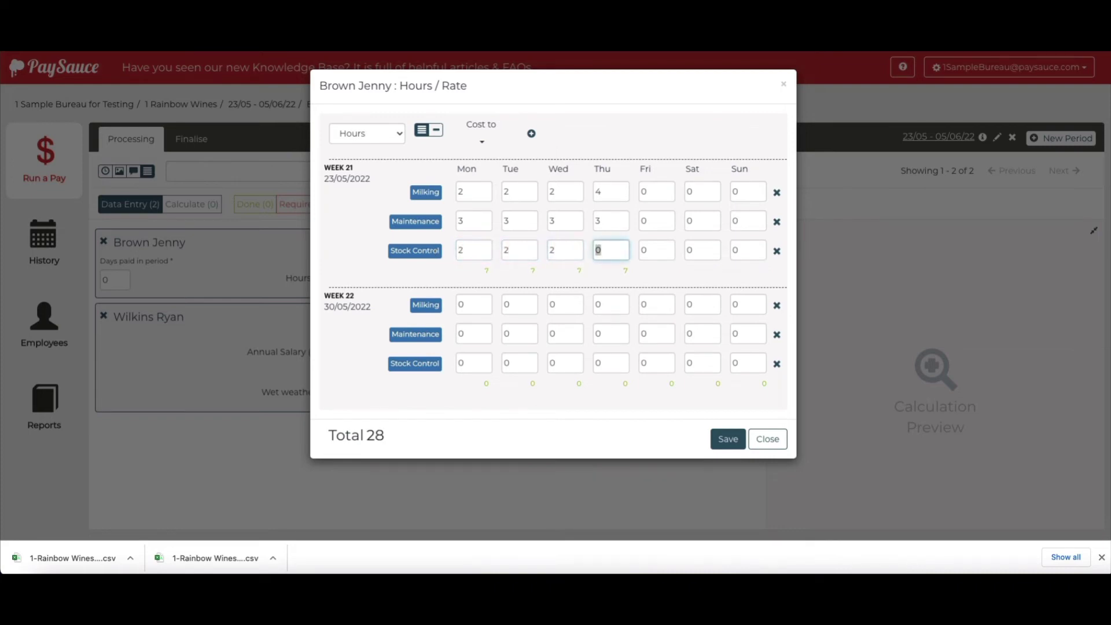
type("2")
left_click(723, 438)
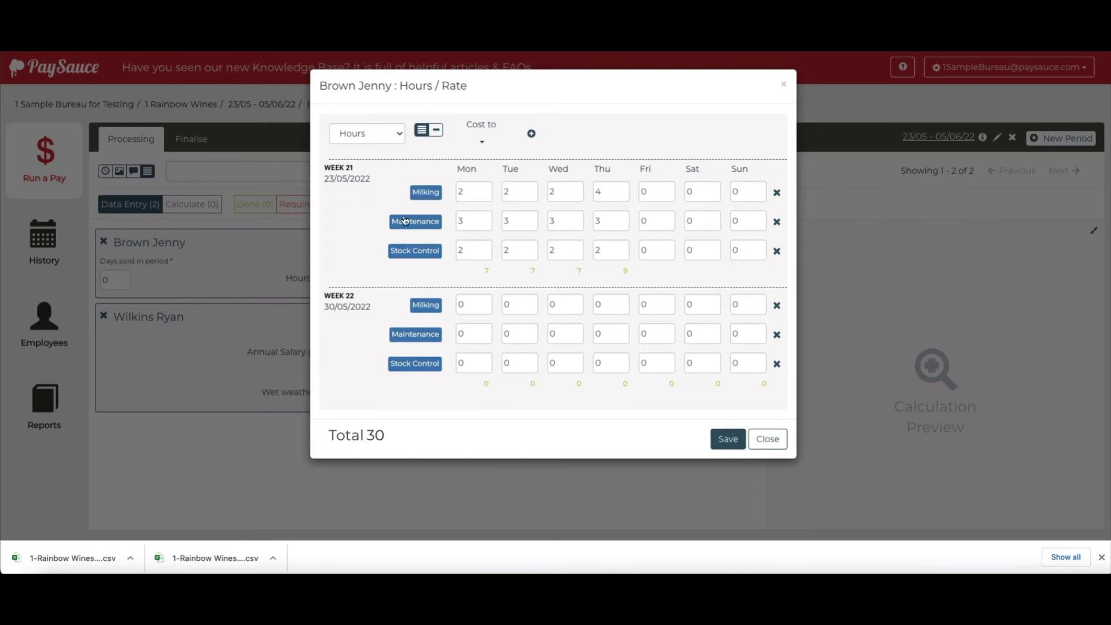
Switch to timebands and add Monday 23's 04:00–06:00 timeband costed to Milking.
left_click(400, 135)
left_click(380, 144)
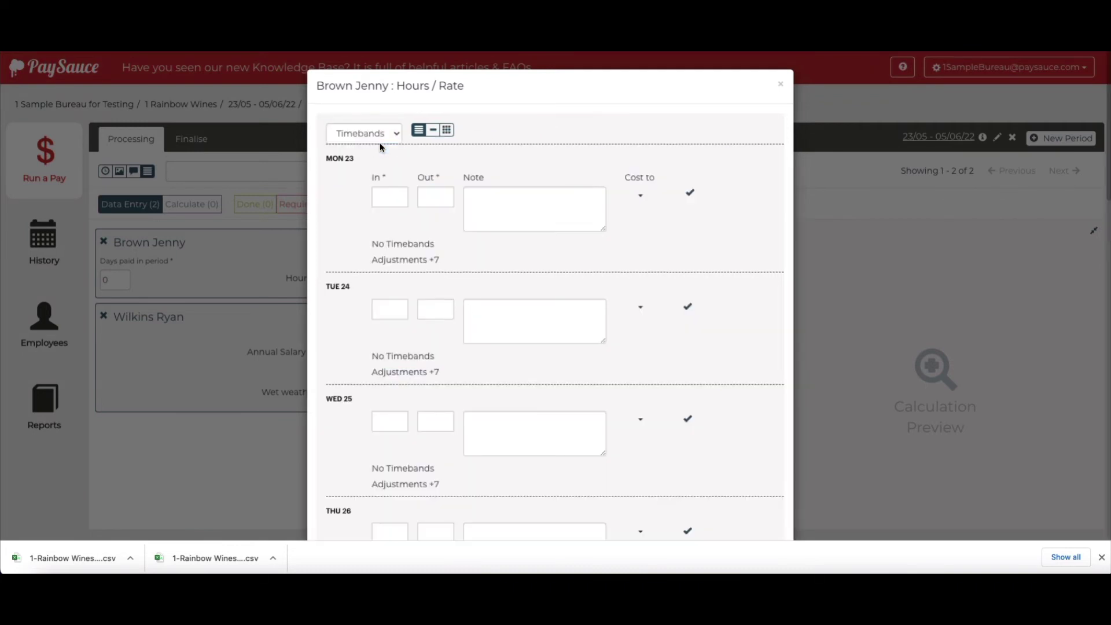
left_click(389, 200)
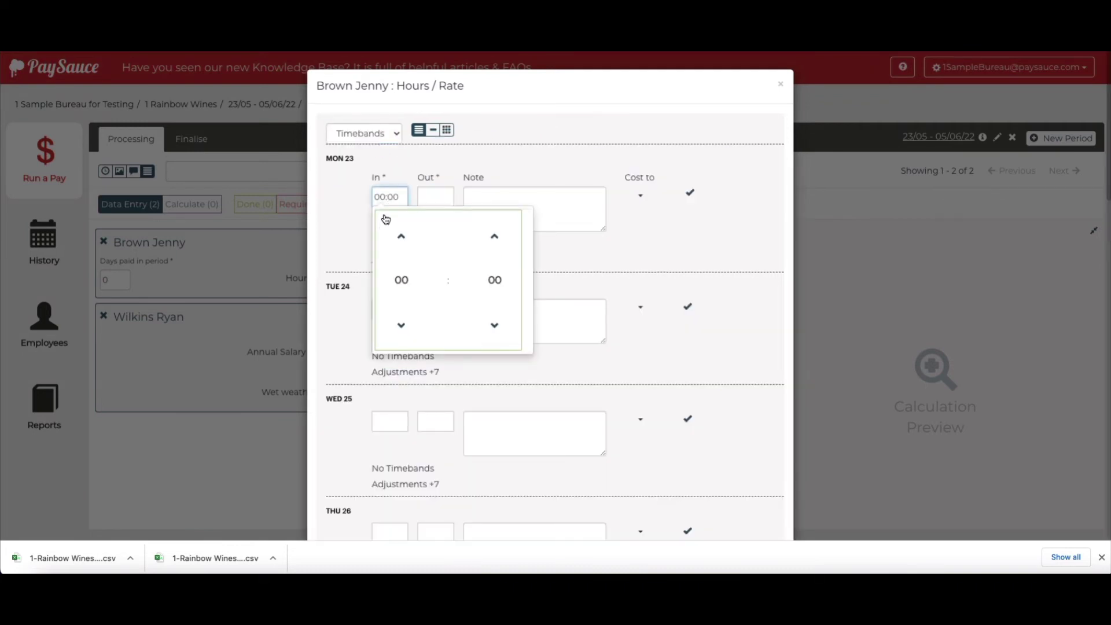
left_click(402, 280)
left_click(393, 244)
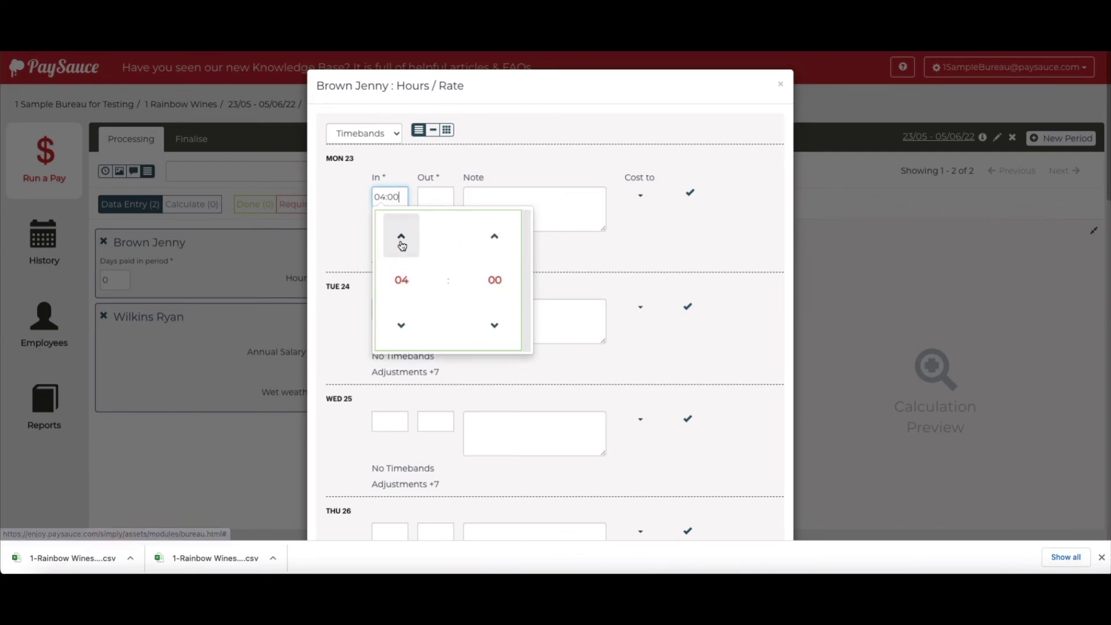
left_click(438, 185)
left_click(435, 196)
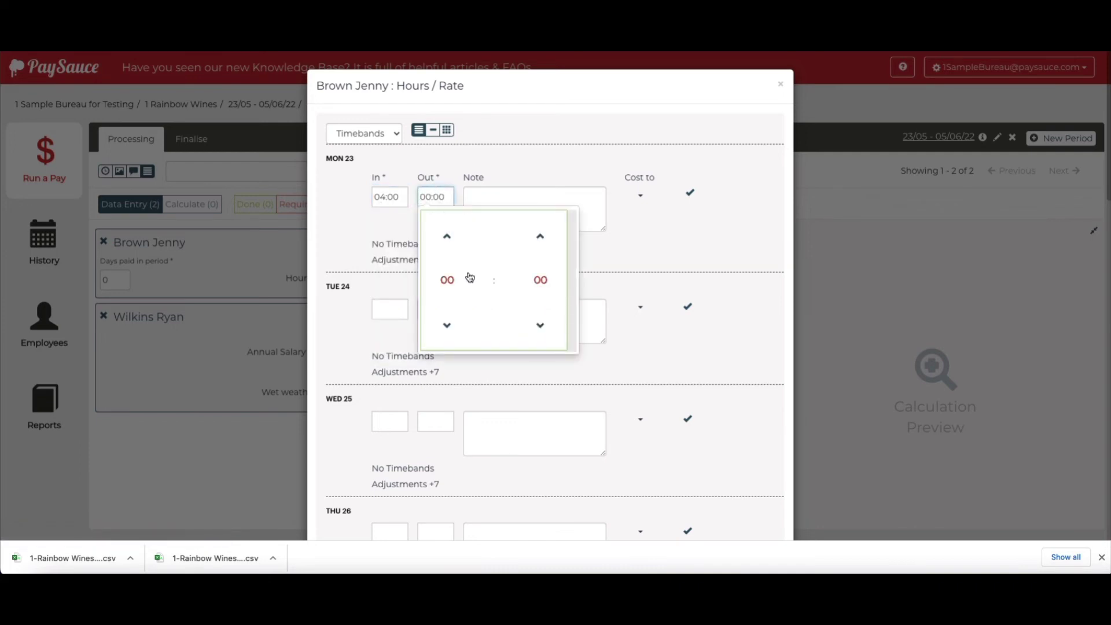
left_click(449, 277)
left_click(512, 244)
left_click(573, 206)
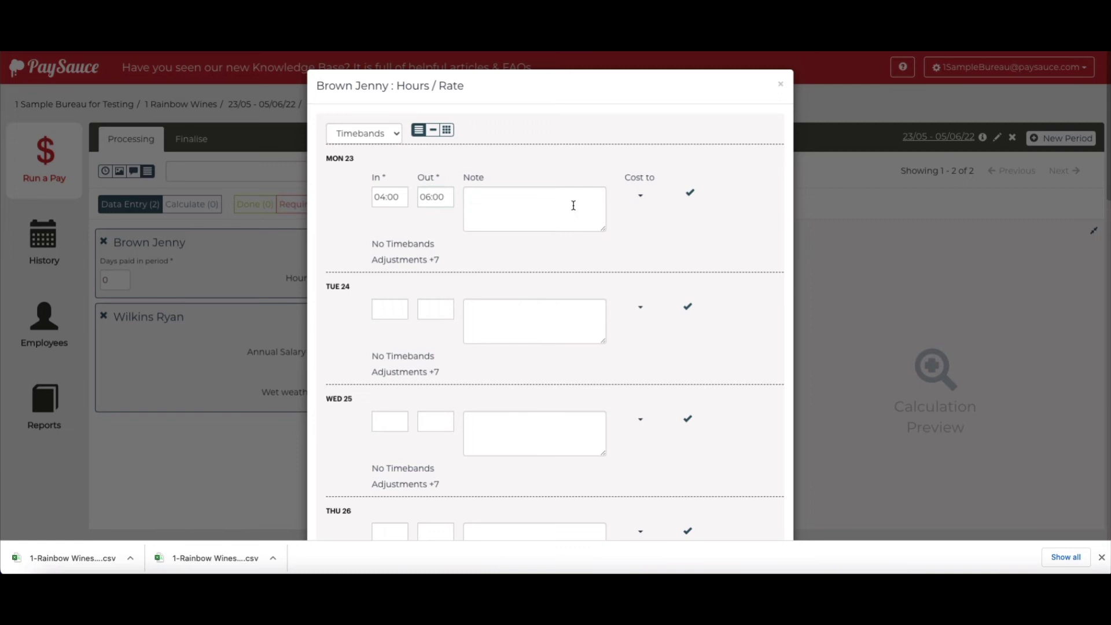
left_click(640, 195)
left_click(656, 255)
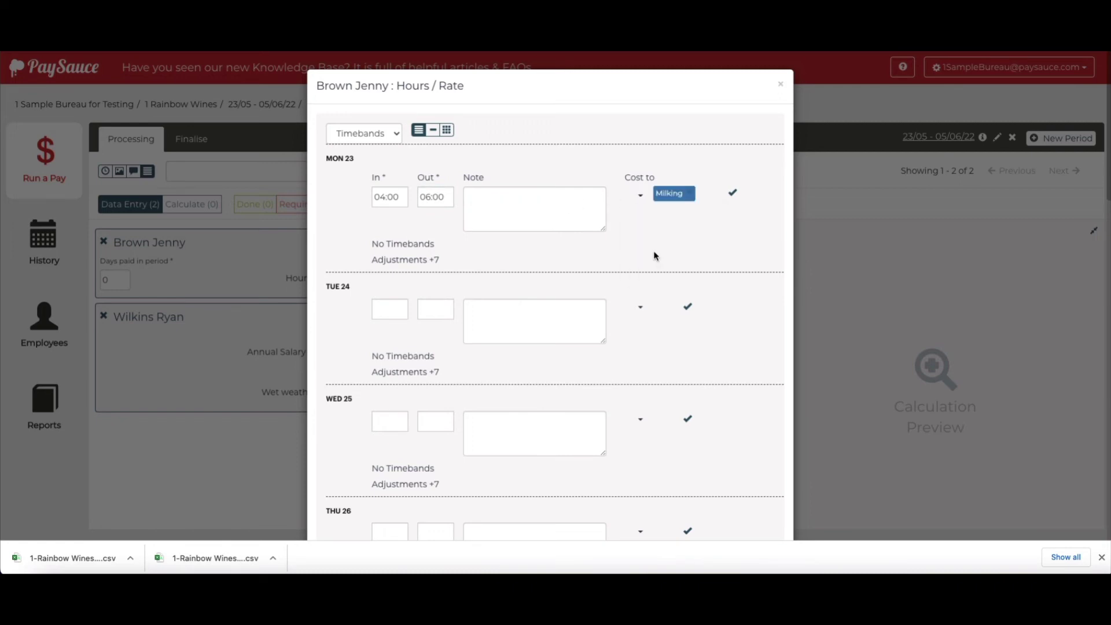
left_click(730, 193)
Add a 07:00–10:00 timeband costed to Maintenance.
left_click(389, 196)
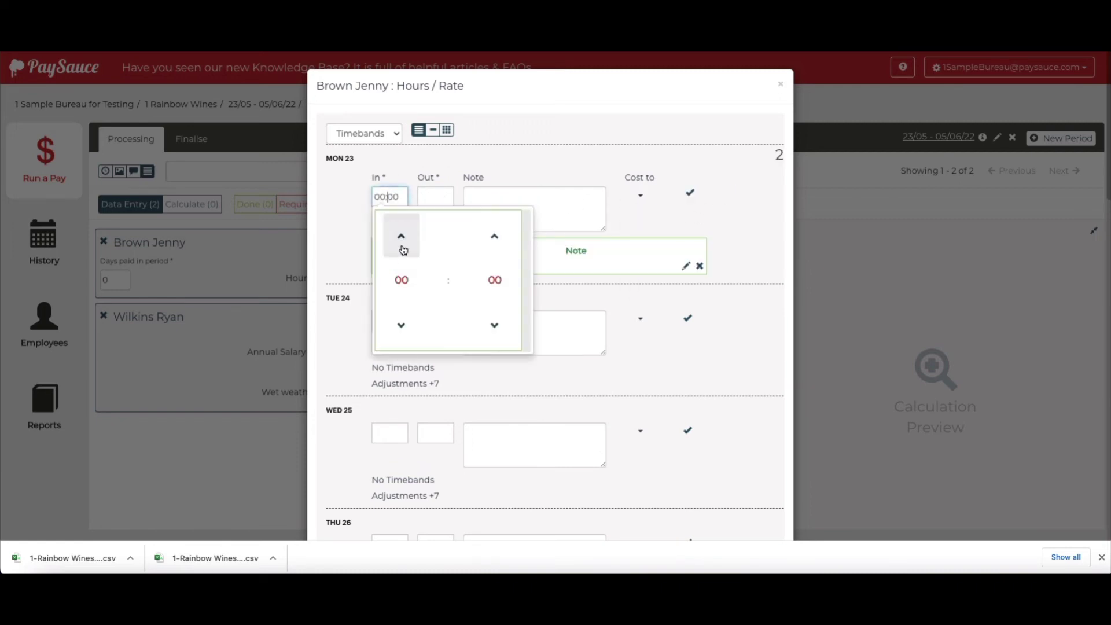
left_click(407, 284)
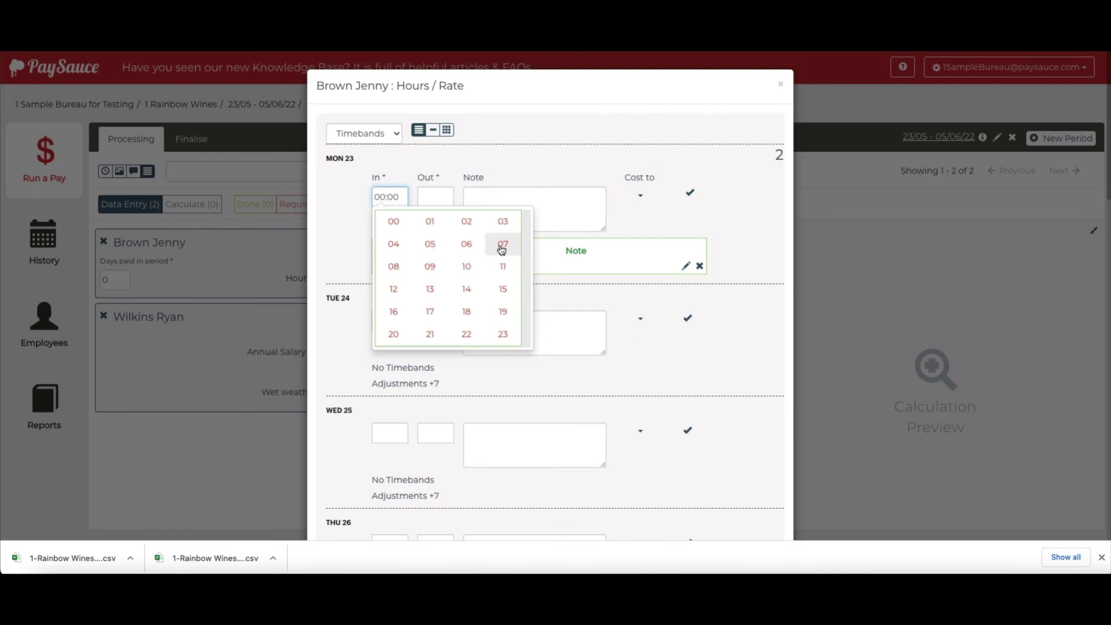
left_click(501, 248)
left_click(435, 197)
left_click(449, 280)
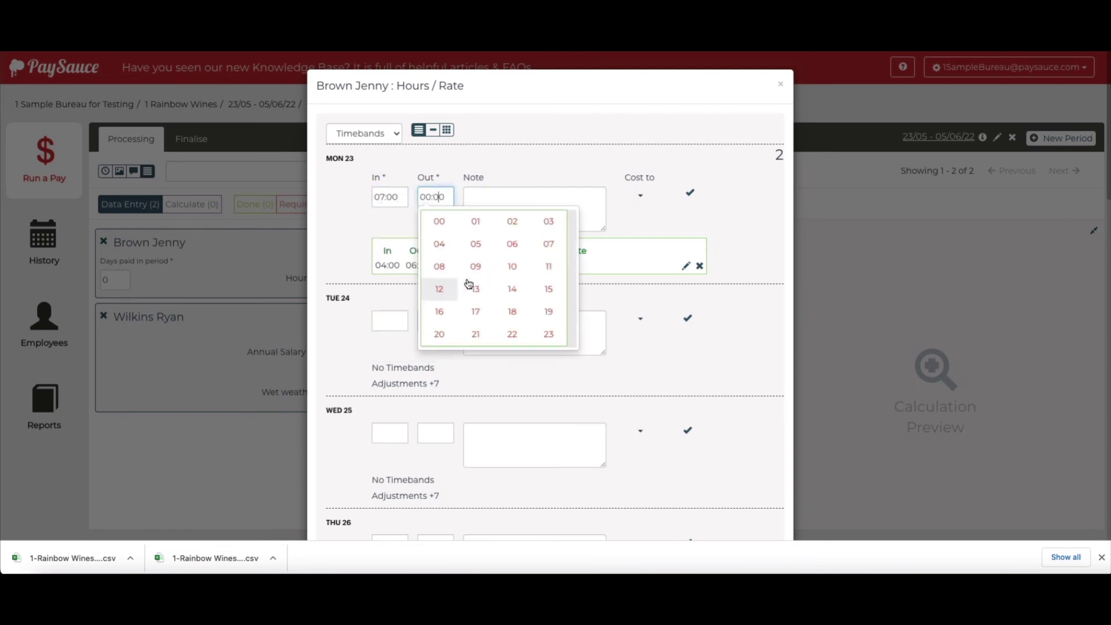
left_click(511, 266)
left_click(640, 196)
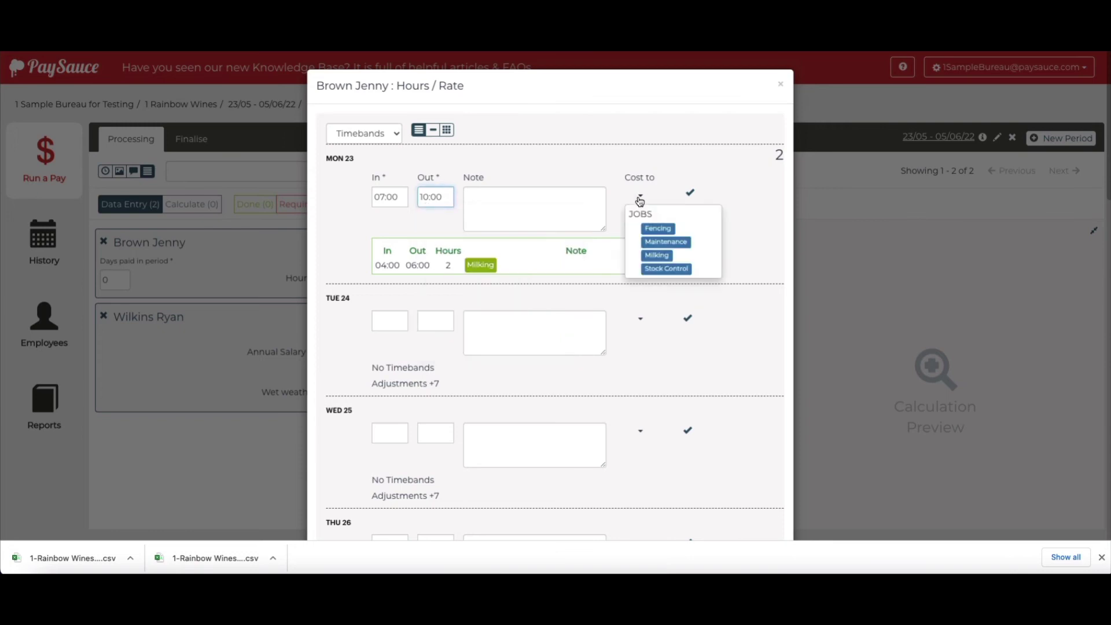
left_click(665, 241)
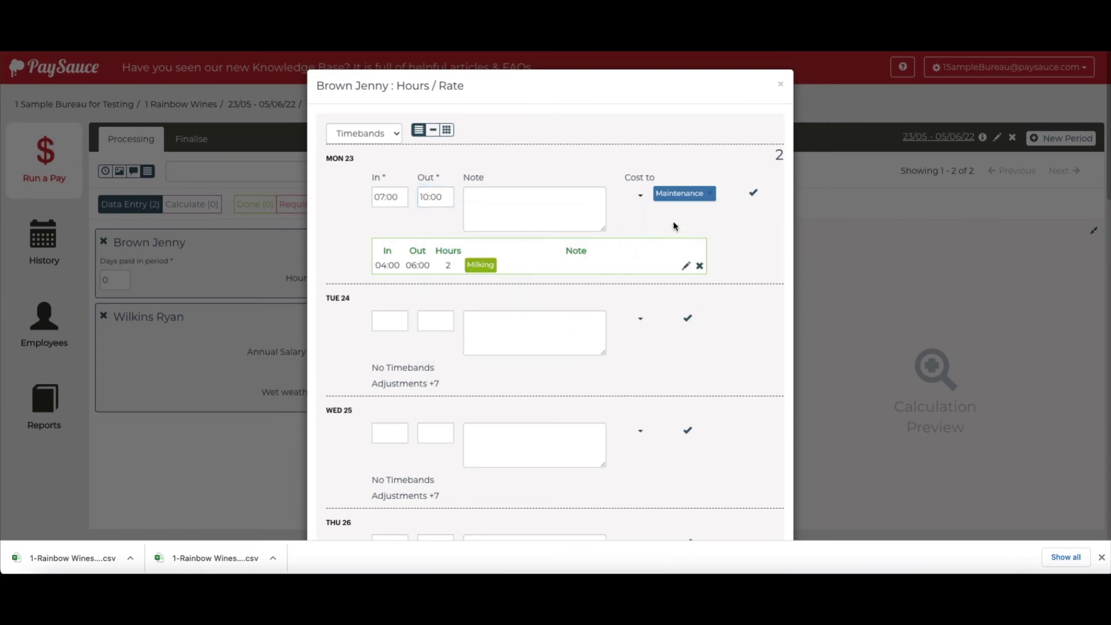
left_click(753, 194)
Add a 13:00–18:00 timeband costed to Stock Control.
left_click(386, 197)
left_click(402, 280)
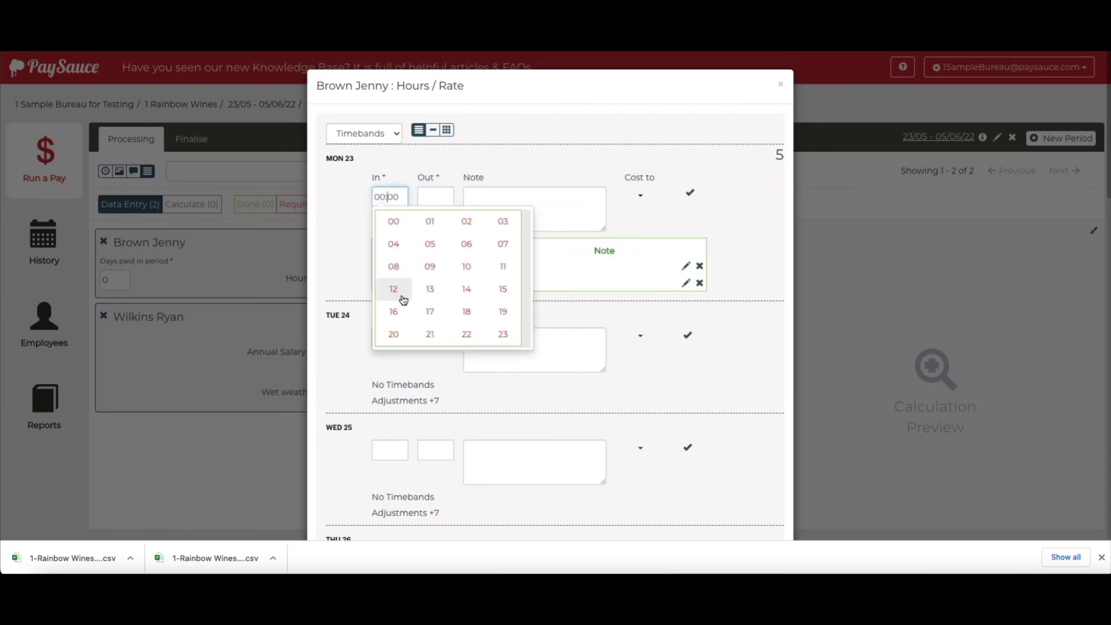
left_click(430, 289)
left_click(435, 198)
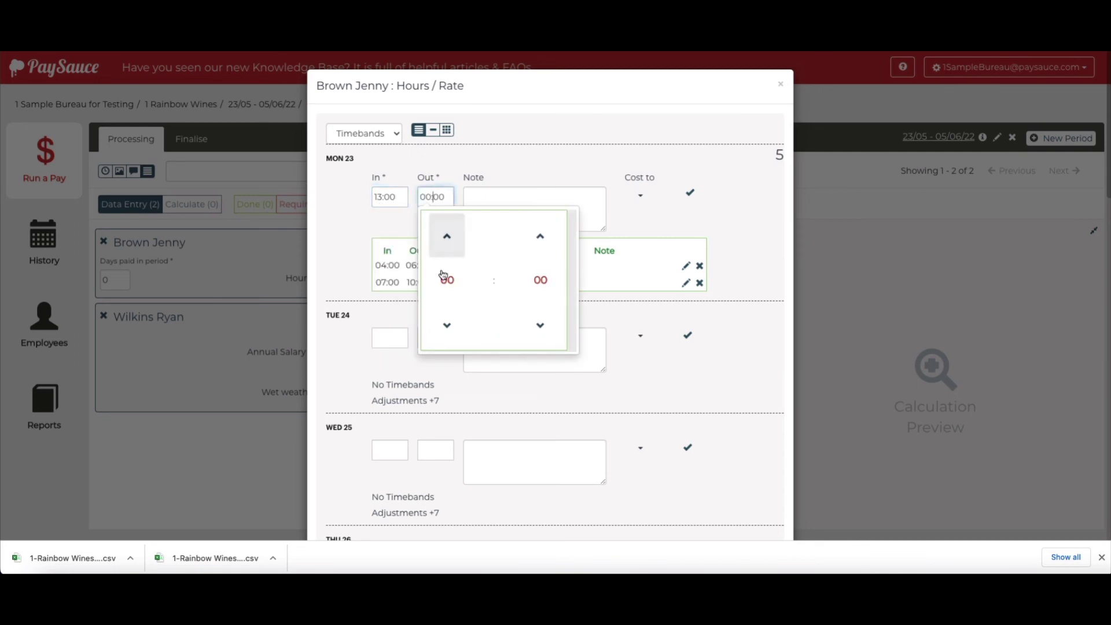
left_click(443, 278)
left_click(511, 311)
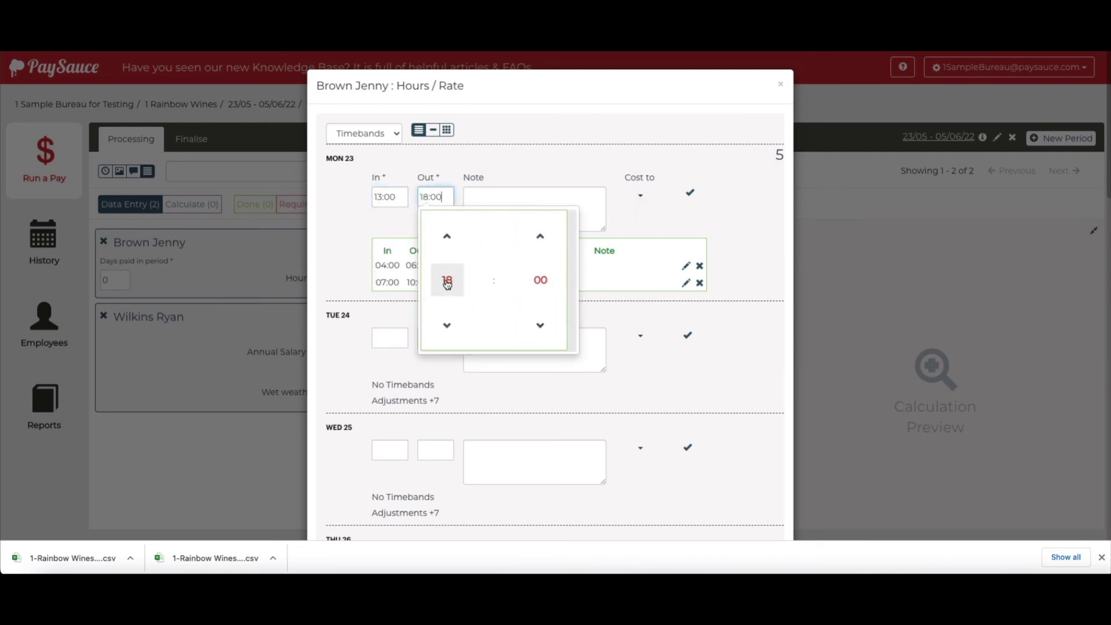
left_click(446, 282)
left_click(640, 195)
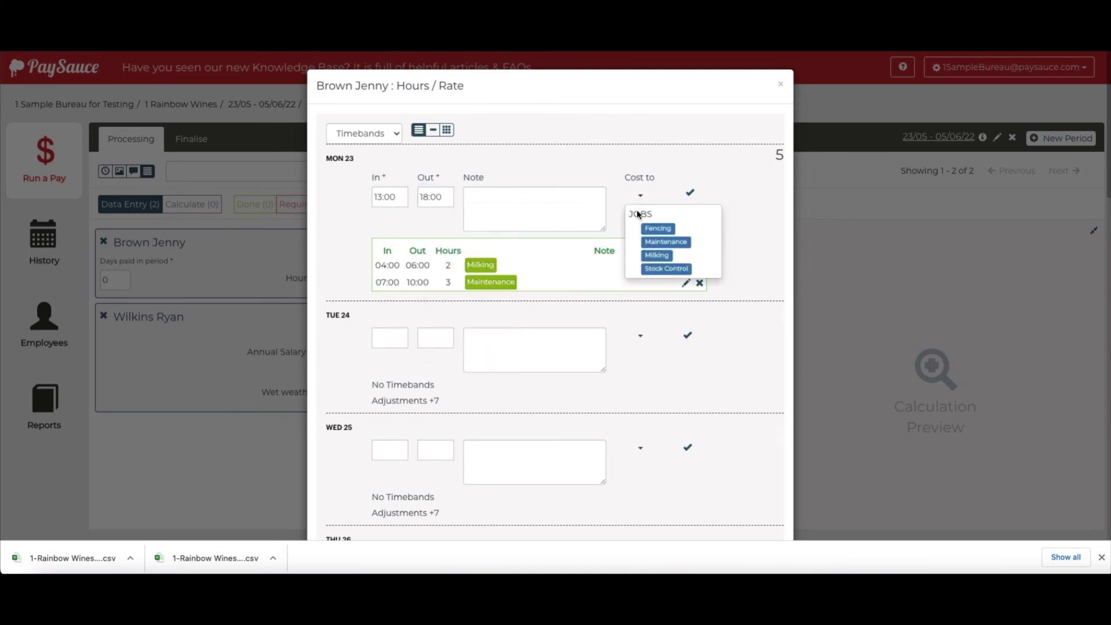
left_click(665, 268)
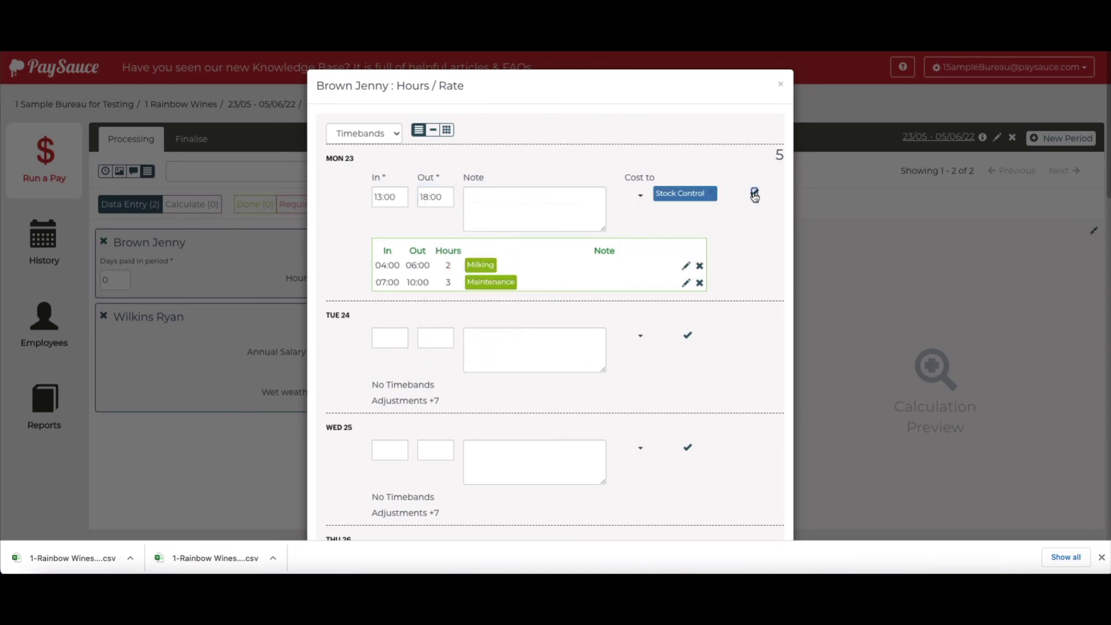
left_click(754, 193)
scroll(759, 298, "down", 15)
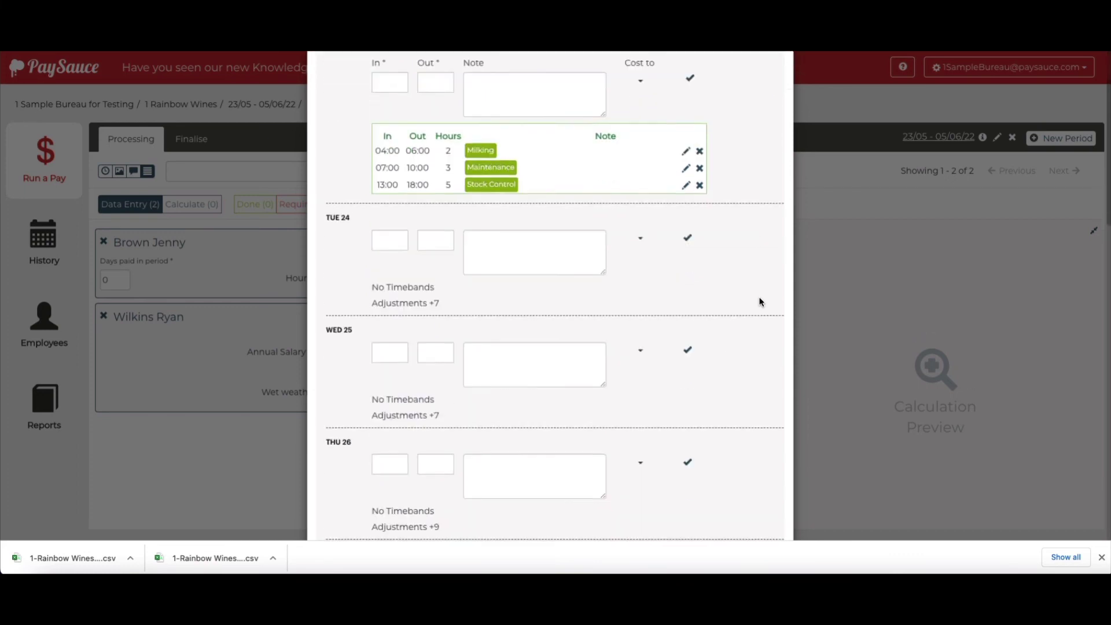
Save the 33-hour timesheet, show its job-tagged summary and download it as CSV.
left_click(724, 501)
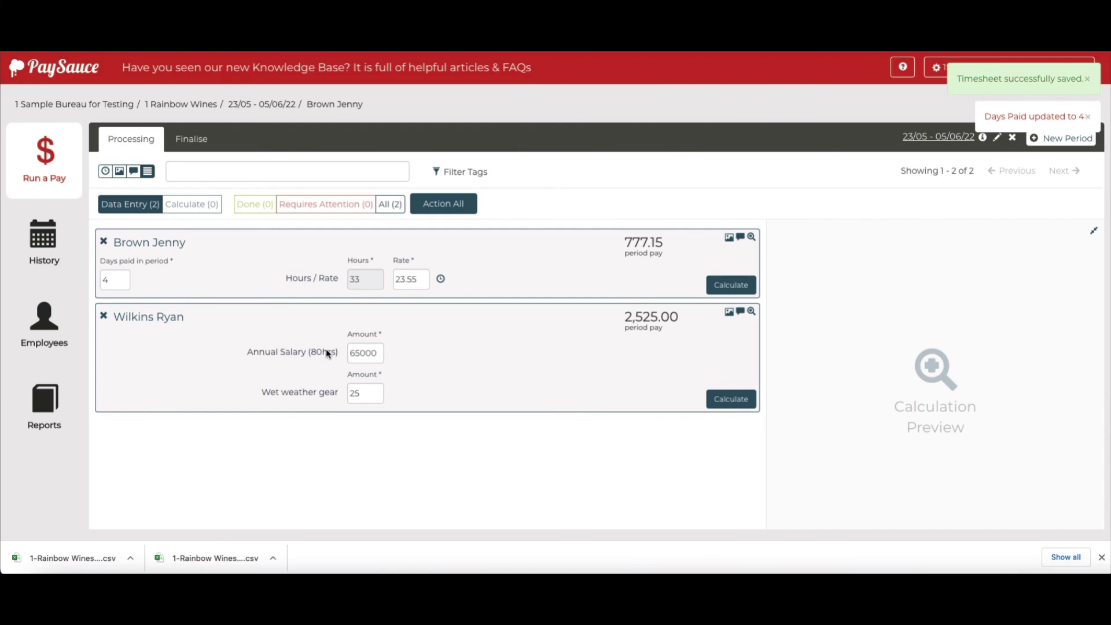
left_click(105, 174)
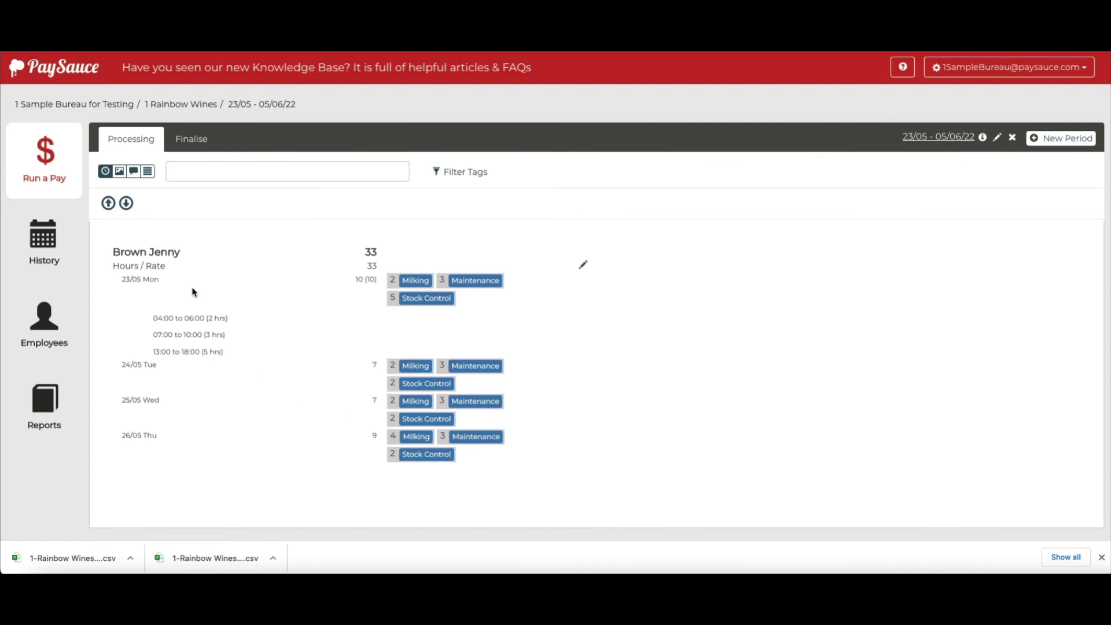
left_click(127, 205)
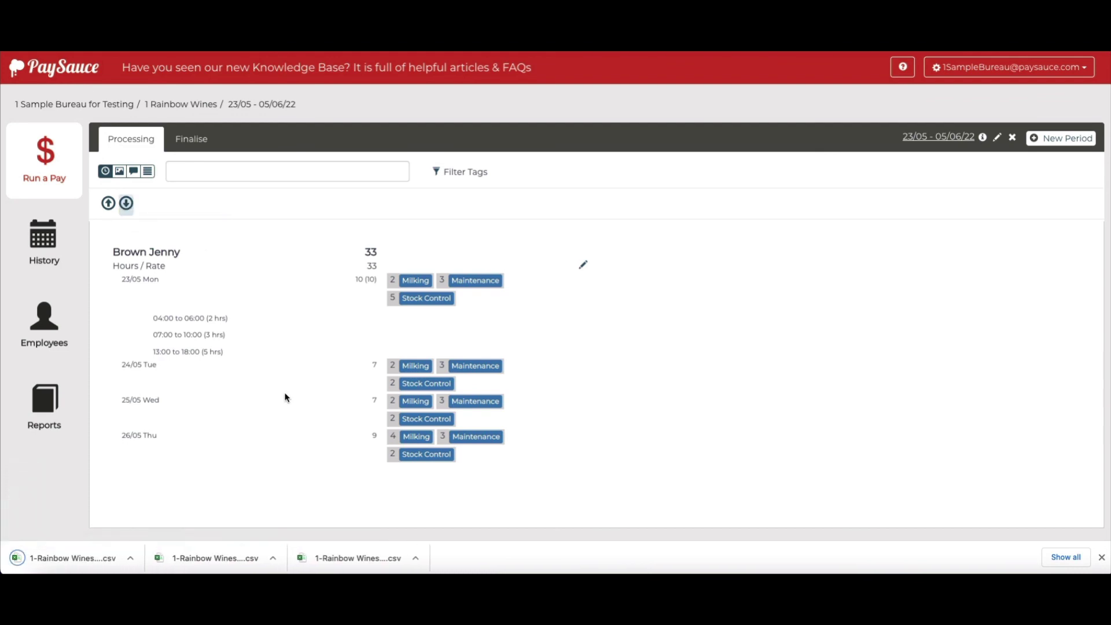
Return to the Run a Pay processing list, showing the employee's 33 hours at 23.55 (777.15).
left_click(137, 140)
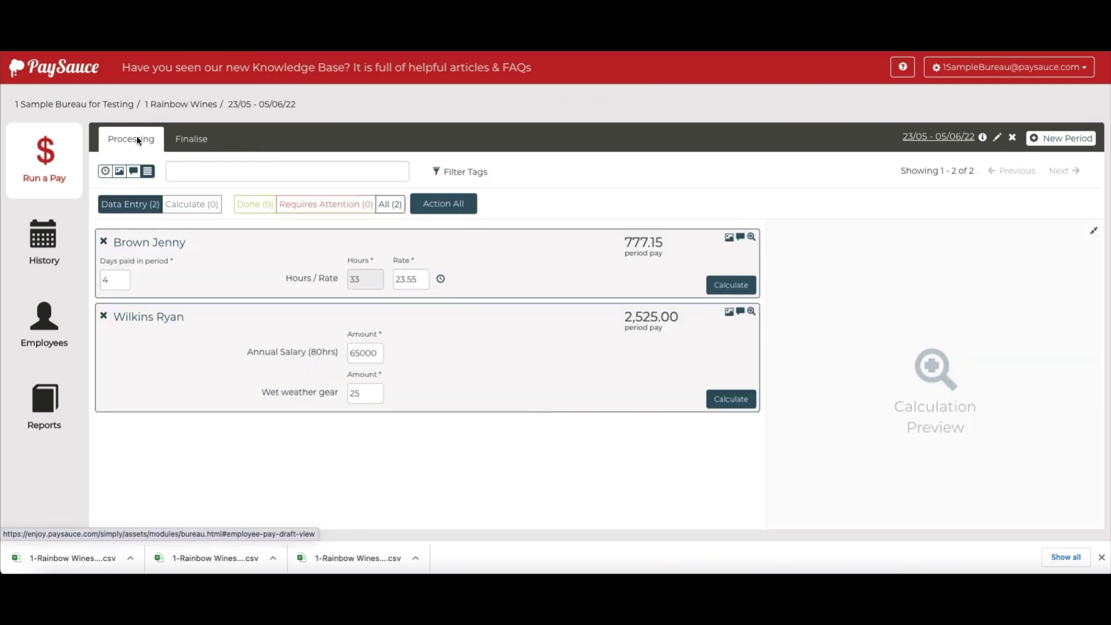